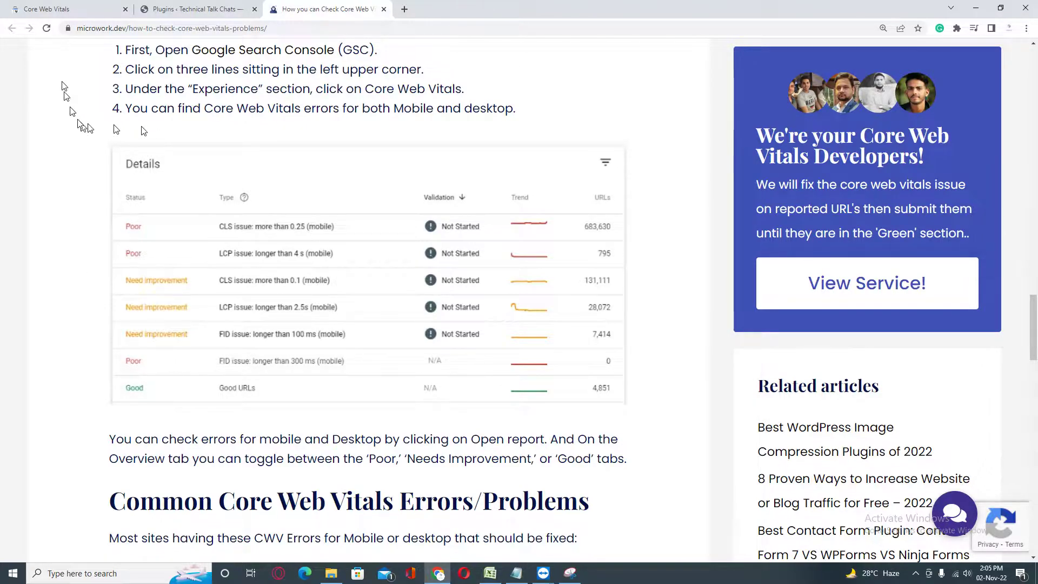
Step: Switch to the Search Console Core Web Vitals report for microwork.dev
{"action": "left_click", "coordinate": [57, 8]}
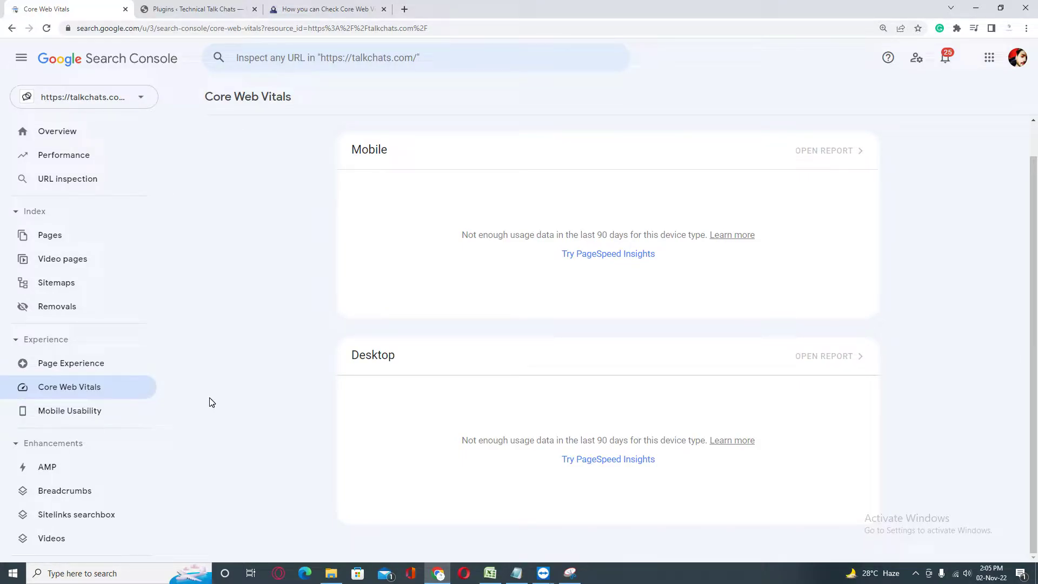
Step: Reload the Core Web Vitals report, then go back to the microwork.dev article
{"action": "left_click", "coordinate": [78, 397]}
{"action": "left_click", "coordinate": [309, 9]}
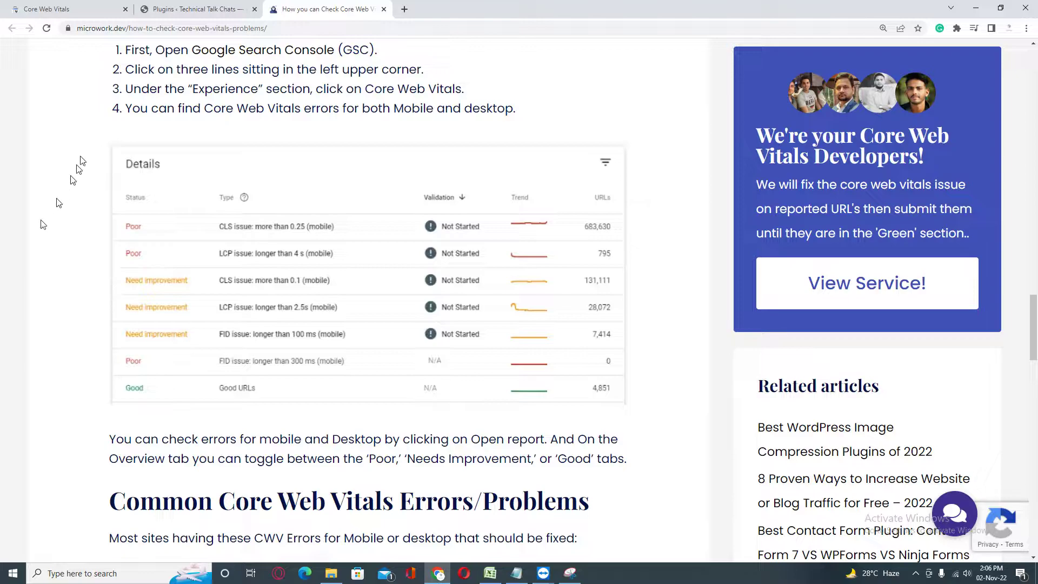
Step: Check the Upload Plugin panel, then find inactive WP Rocket 3.11.1 among installed plugins
{"action": "left_click", "coordinate": [182, 10]}
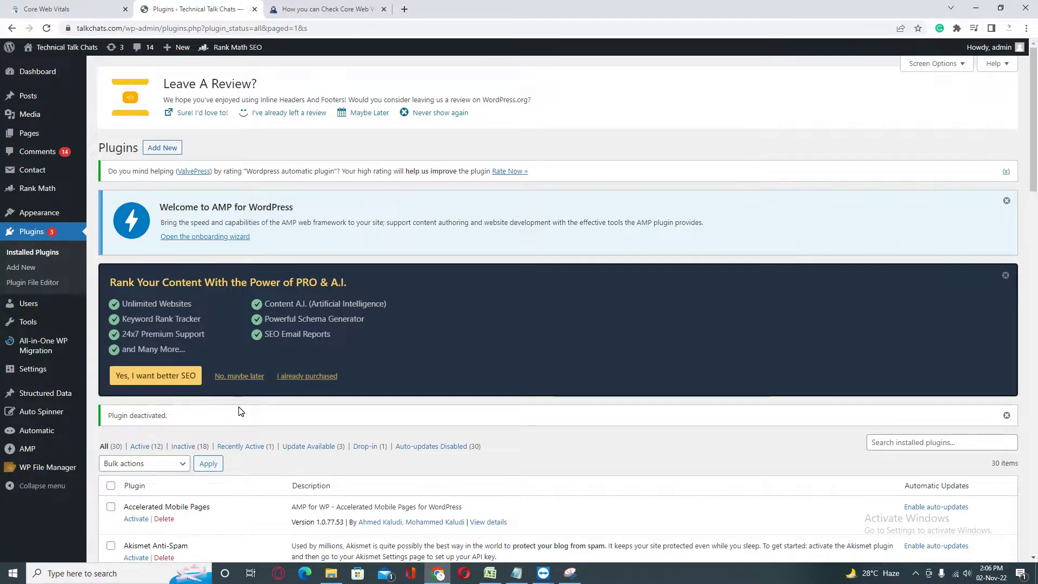
{"action": "scroll", "coordinate": [154, 394], "scroll_direction": "down", "scroll_amount": 2}
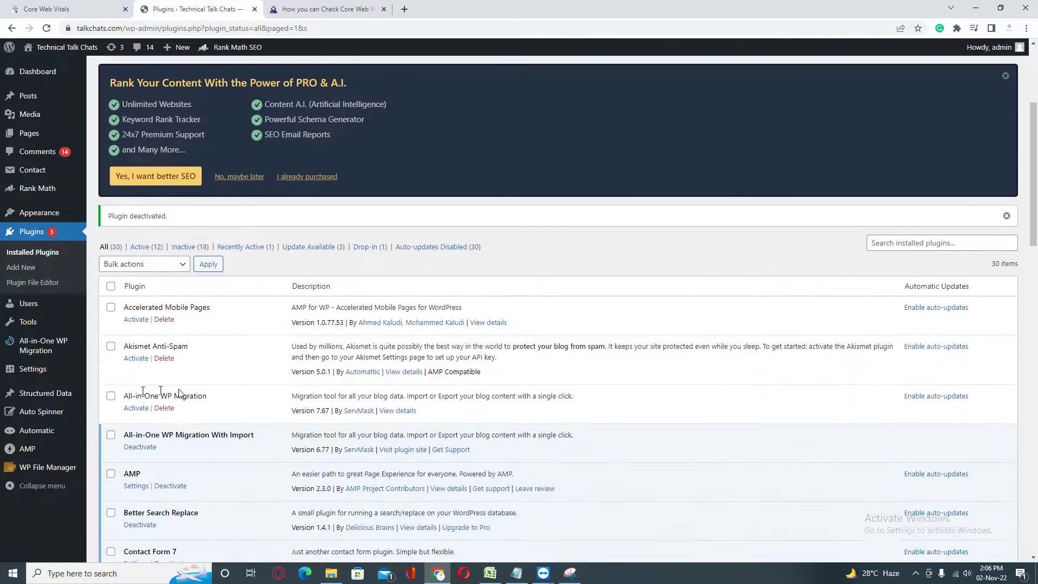
{"action": "scroll", "coordinate": [179, 393], "scroll_direction": "up", "scroll_amount": 1}
{"action": "scroll", "coordinate": [251, 392], "scroll_direction": "up", "scroll_amount": 2}
{"action": "left_click", "coordinate": [160, 151]}
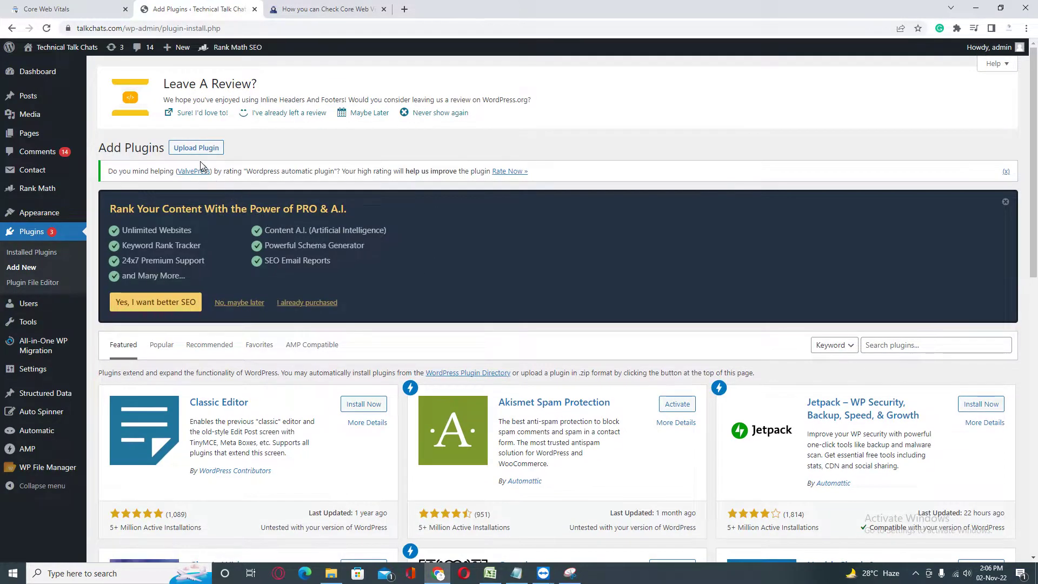
{"action": "left_click", "coordinate": [195, 148]}
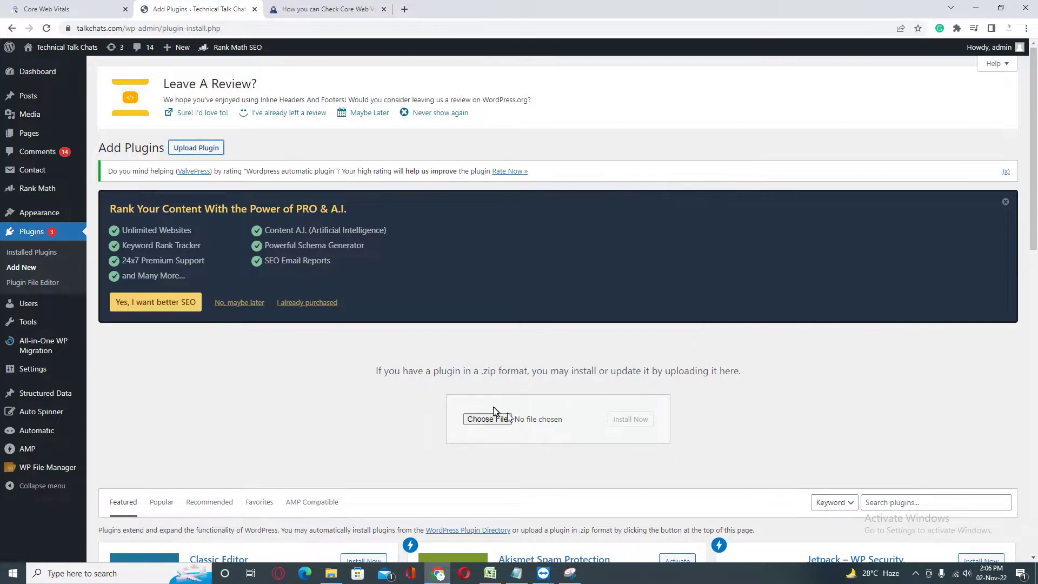
{"action": "scroll", "coordinate": [598, 424], "scroll_direction": "down", "scroll_amount": 4}
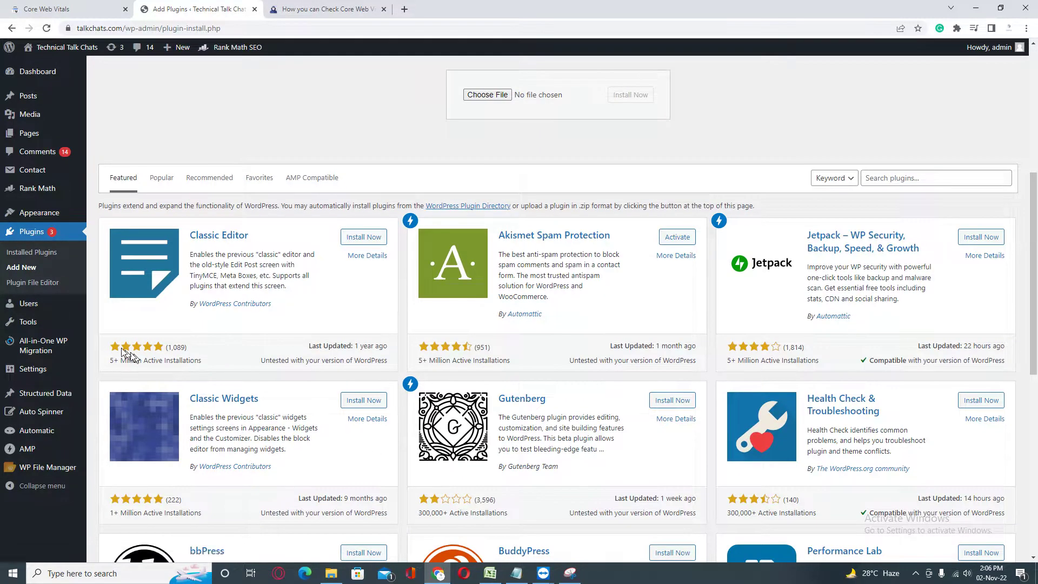
{"action": "left_click", "coordinate": [37, 252]}
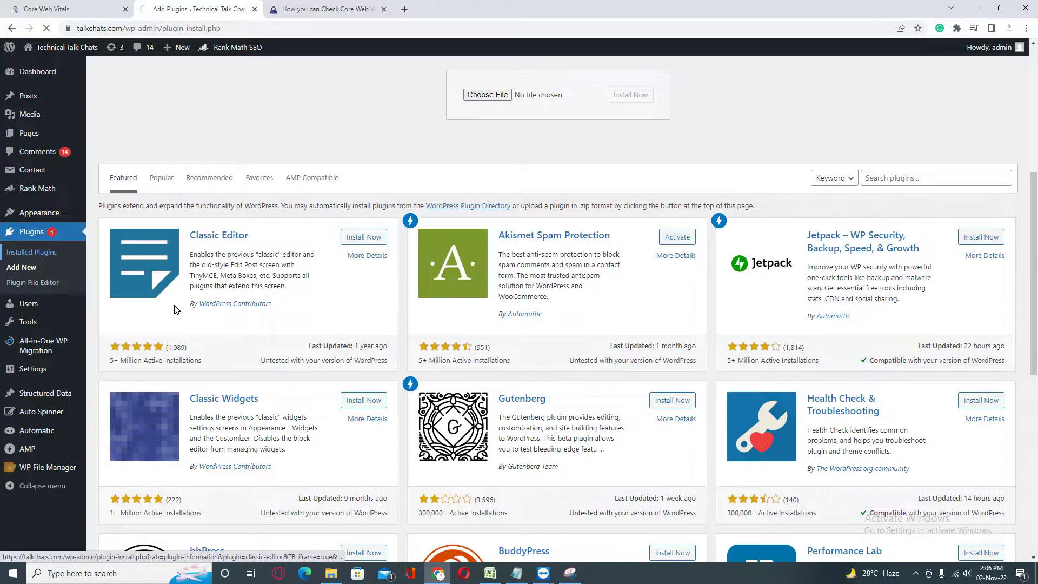
{"action": "scroll", "coordinate": [170, 304], "scroll_direction": "down", "scroll_amount": 4}
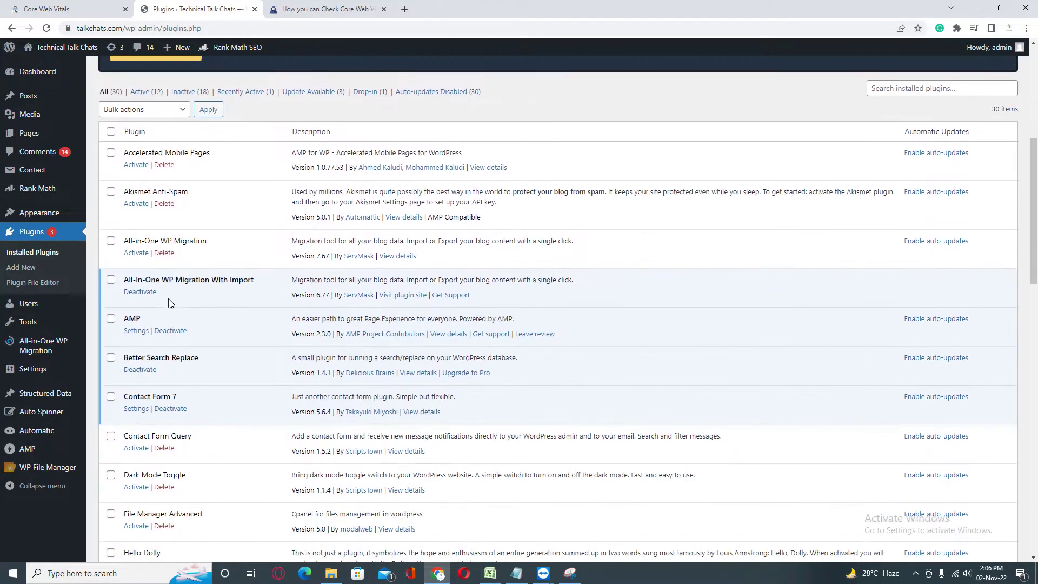
{"action": "scroll", "coordinate": [158, 470], "scroll_direction": "down", "scroll_amount": 4}
{"action": "scroll", "coordinate": [154, 487], "scroll_direction": "down", "scroll_amount": 4}
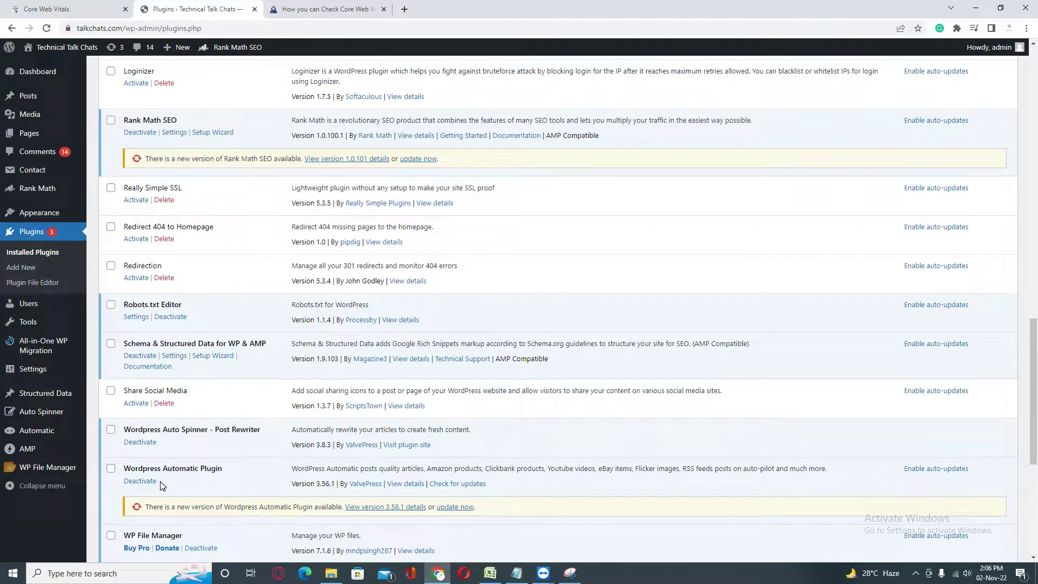
{"action": "scroll", "coordinate": [160, 485], "scroll_direction": "down", "scroll_amount": 3}
{"action": "scroll", "coordinate": [160, 486], "scroll_direction": "down", "scroll_amount": 1}
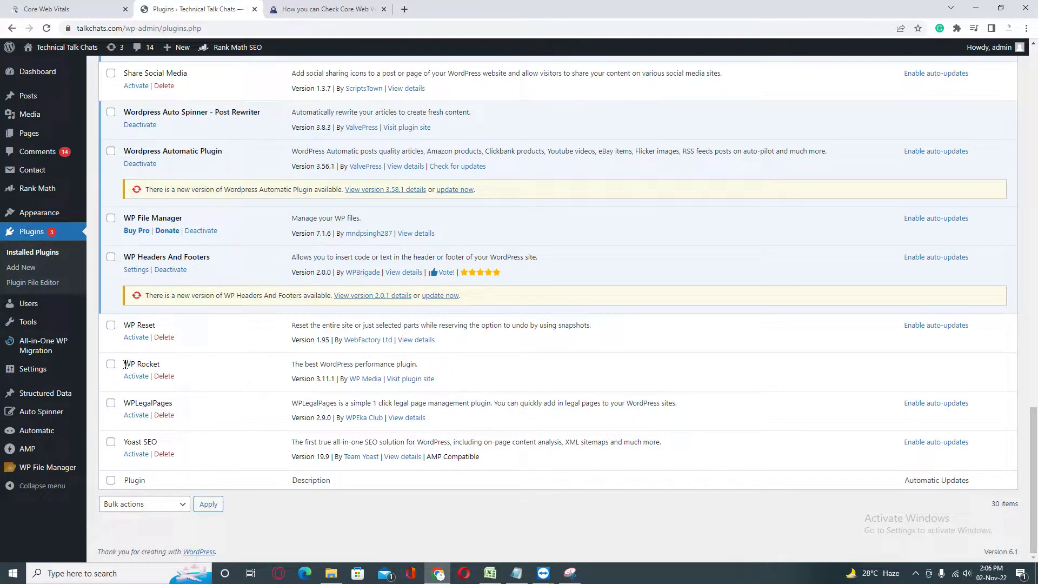
{"action": "left_click_drag", "start_coordinate": [124, 368], "coordinate": [167, 367]}
Step: Activate the WP Rocket plugin from the Installed Plugins list
{"action": "left_click", "coordinate": [168, 368]}
{"action": "left_click", "coordinate": [135, 378]}
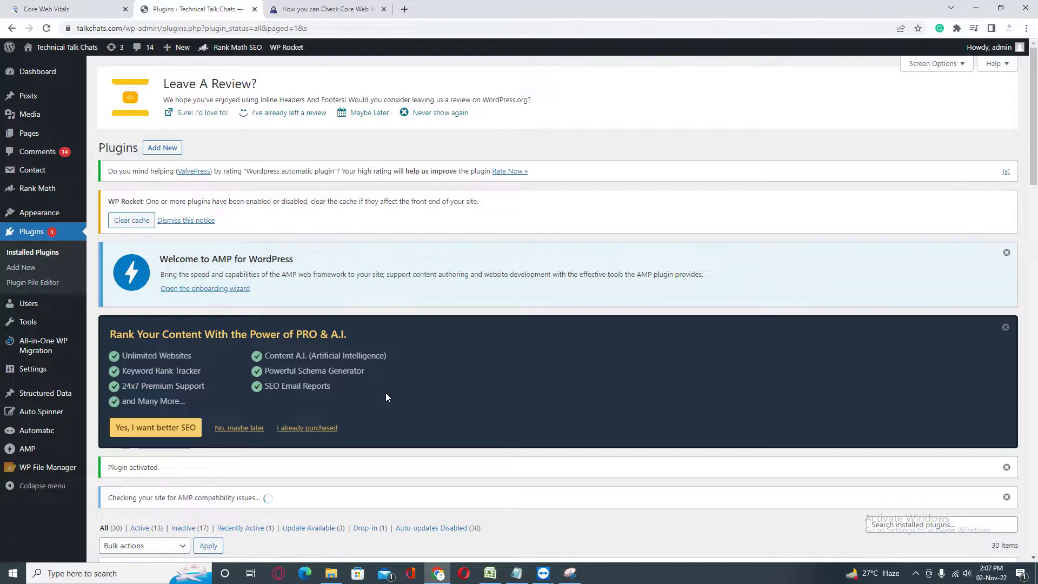
{"action": "scroll", "coordinate": [307, 428], "scroll_direction": "down", "scroll_amount": 5}
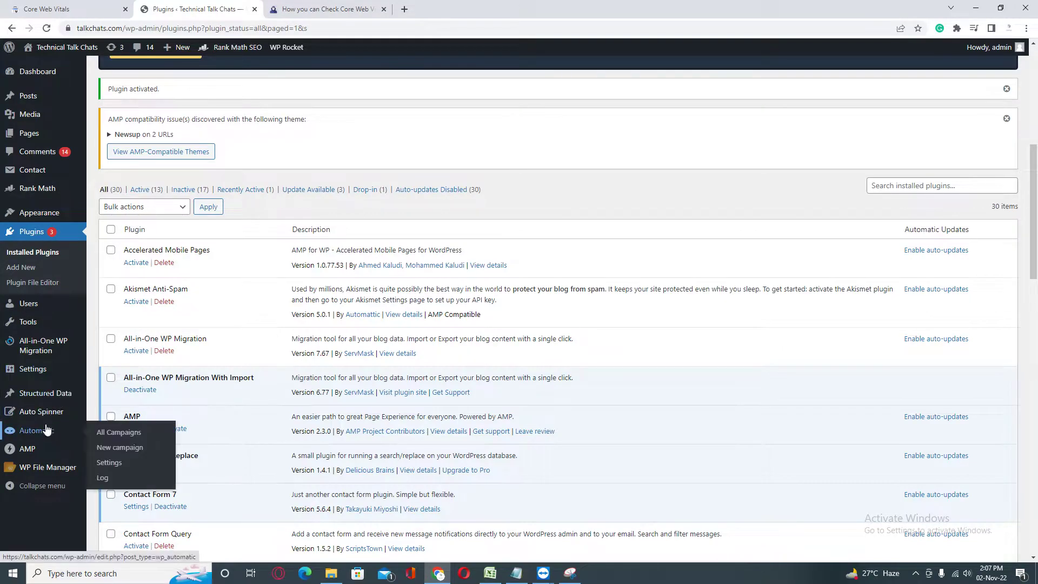
{"action": "mouse_move", "coordinate": [32, 369]}
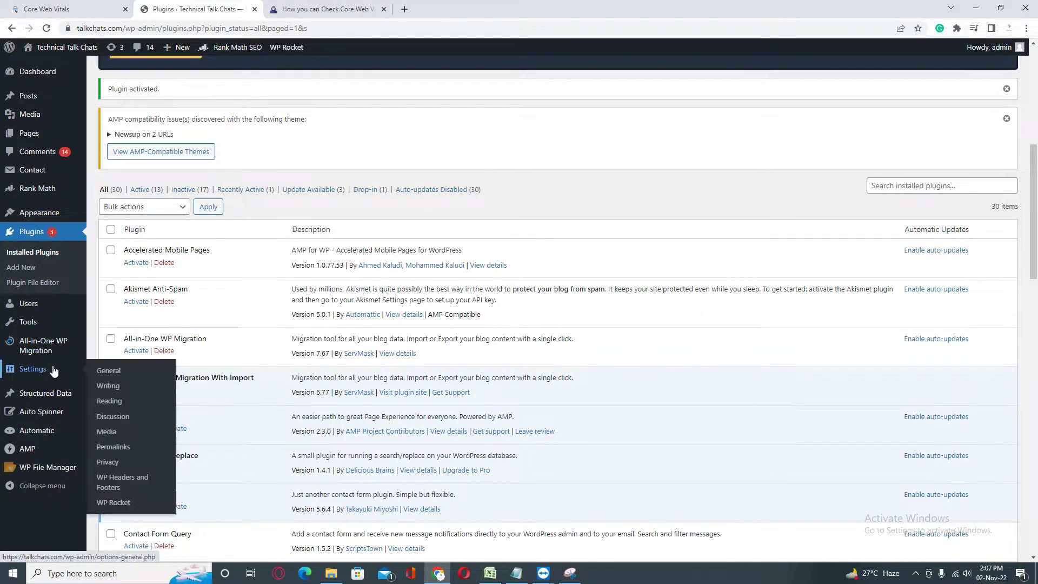
Step: Enable mobile caching with separate mobile cache files, plus caching for logged-in users
{"action": "left_click", "coordinate": [122, 503]}
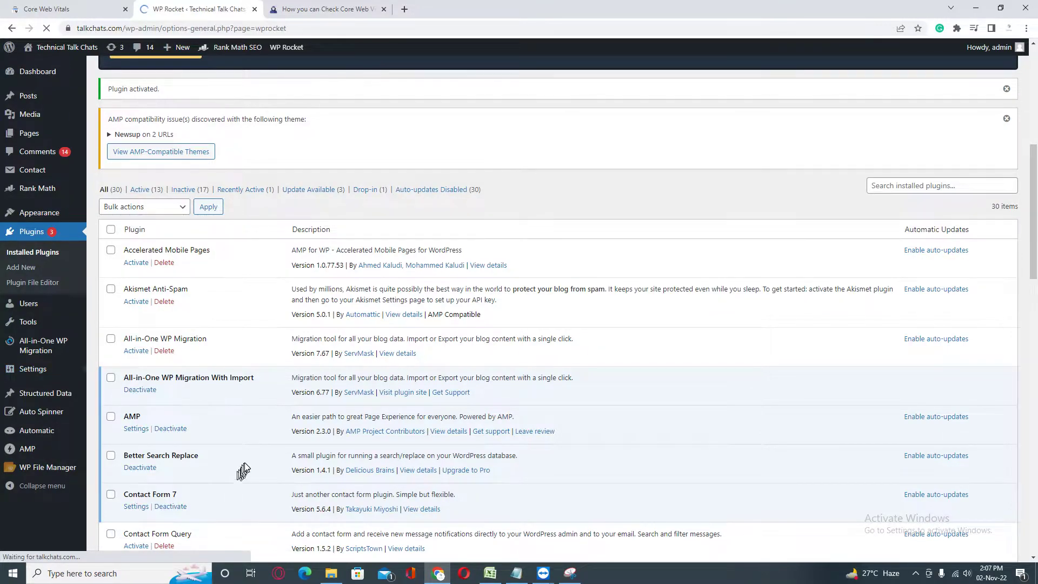
{"action": "scroll", "coordinate": [215, 400], "scroll_direction": "down", "scroll_amount": 1}
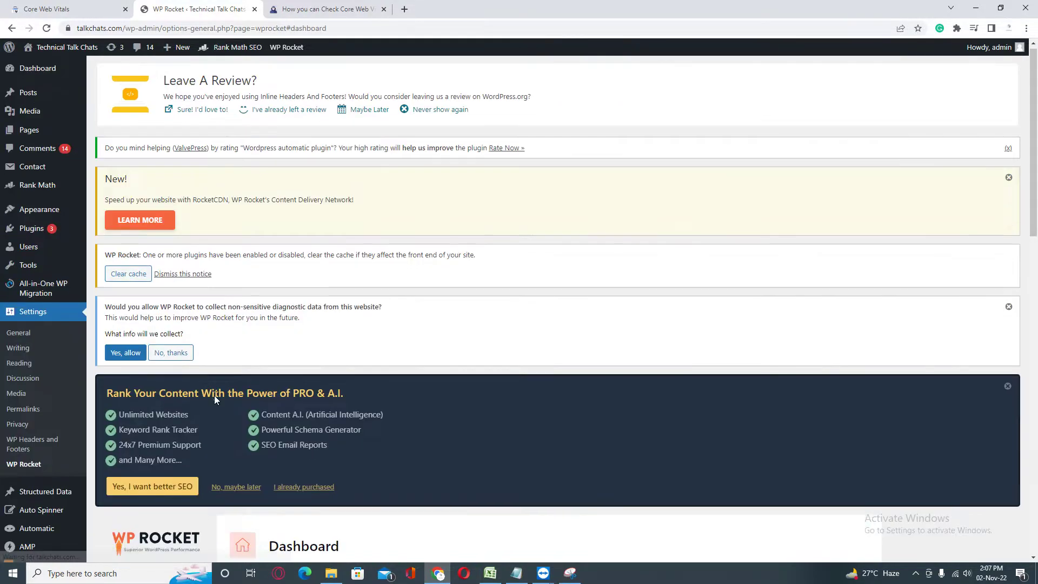
{"action": "scroll", "coordinate": [214, 395], "scroll_direction": "down", "scroll_amount": 5}
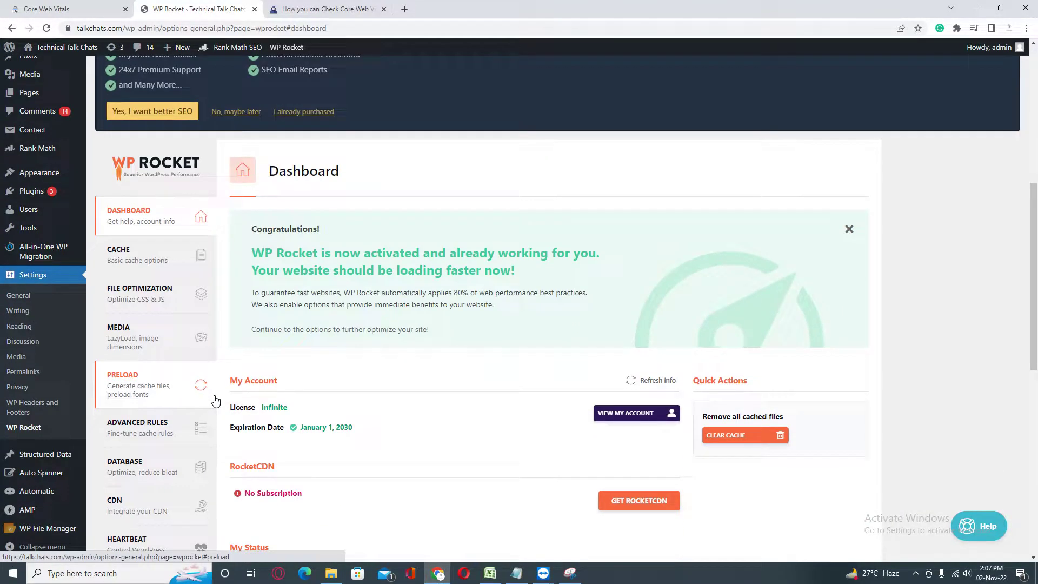
{"action": "scroll", "coordinate": [214, 399], "scroll_direction": "down", "scroll_amount": 3}
{"action": "scroll", "coordinate": [243, 373], "scroll_direction": "up", "scroll_amount": 1}
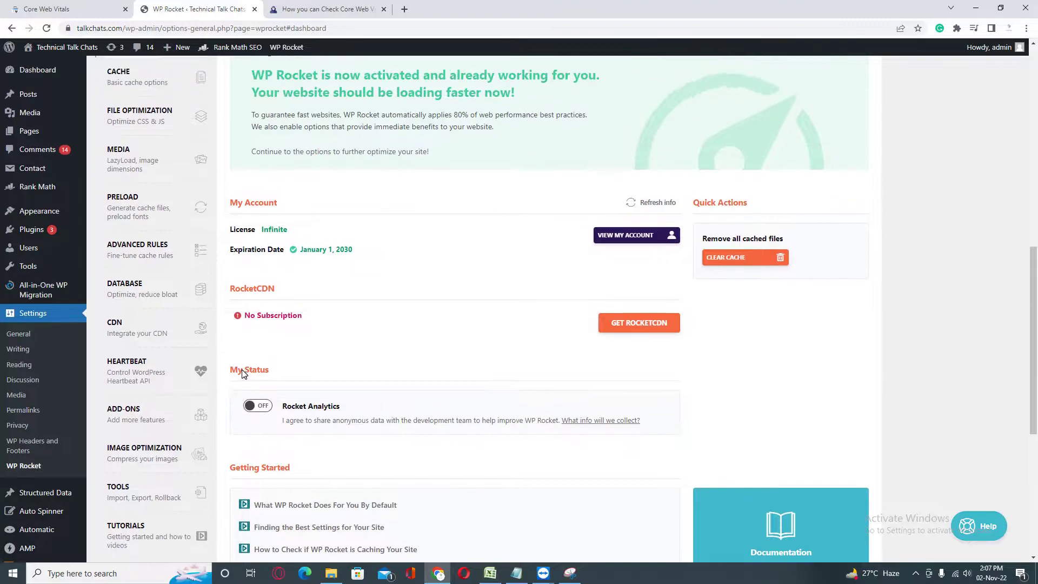
{"action": "scroll", "coordinate": [304, 351], "scroll_direction": "up", "scroll_amount": 3}
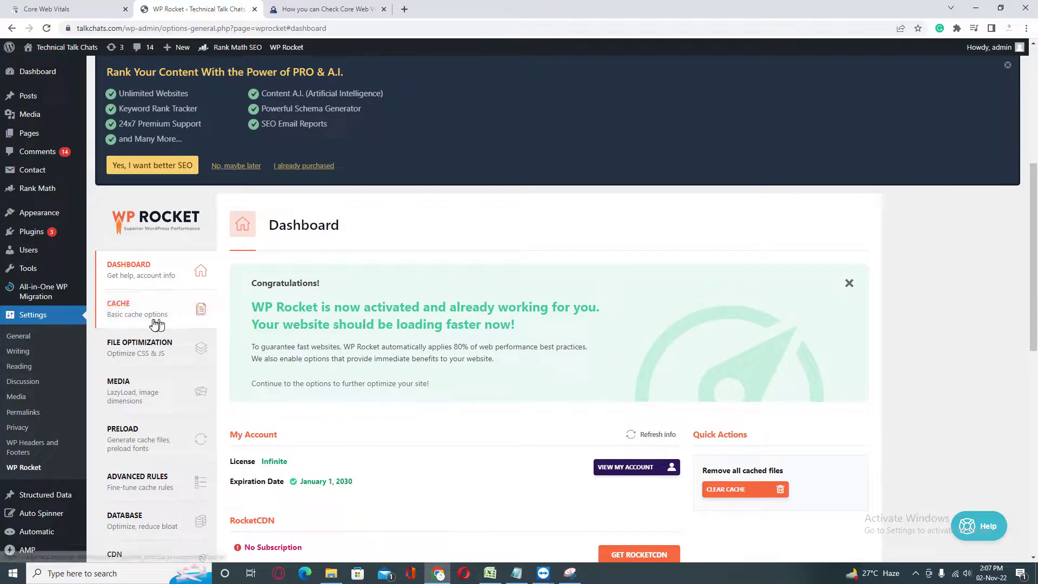
{"action": "left_click", "coordinate": [122, 309]}
{"action": "left_click", "coordinate": [245, 206]}
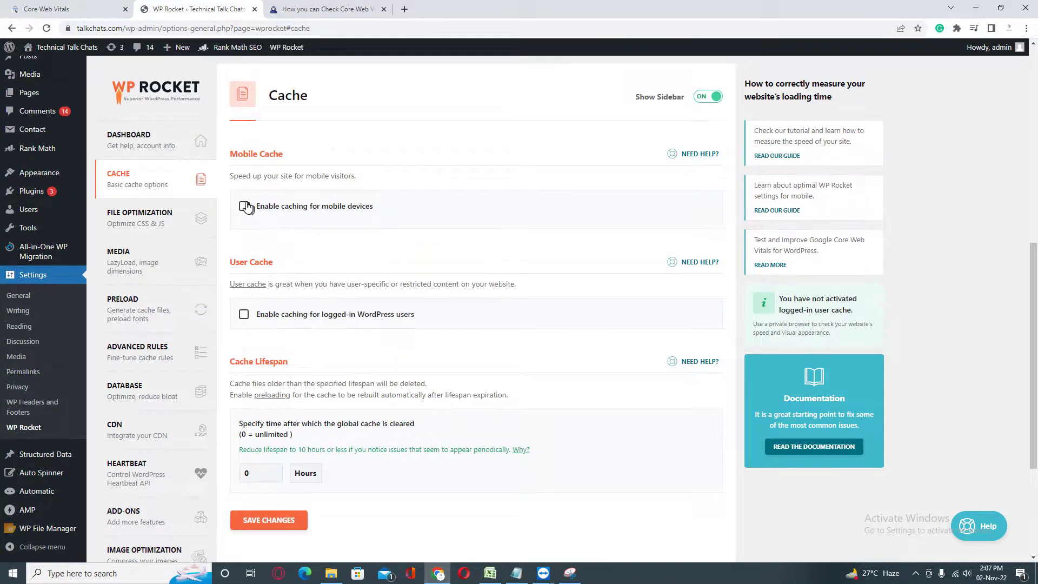
{"action": "scroll", "coordinate": [251, 227], "scroll_direction": "down", "scroll_amount": 3}
{"action": "left_click", "coordinate": [244, 166]}
{"action": "scroll", "coordinate": [265, 182], "scroll_direction": "up", "scroll_amount": 1}
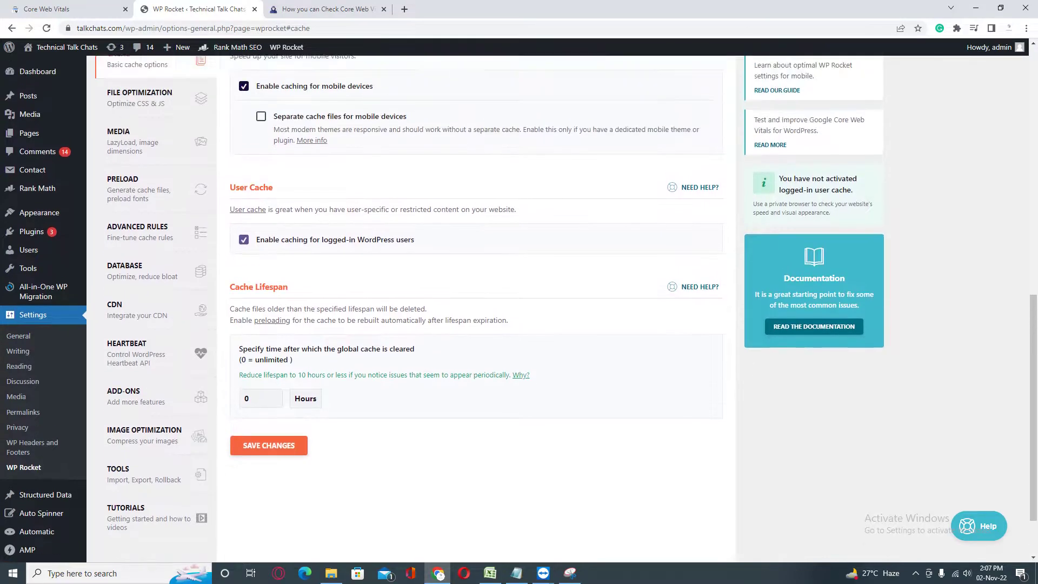
{"action": "scroll", "coordinate": [292, 228], "scroll_direction": "up", "scroll_amount": 2}
{"action": "scroll", "coordinate": [264, 207], "scroll_direction": "down", "scroll_amount": 1}
{"action": "left_click", "coordinate": [259, 205]}
{"action": "scroll", "coordinate": [276, 243], "scroll_direction": "down", "scroll_amount": 1}
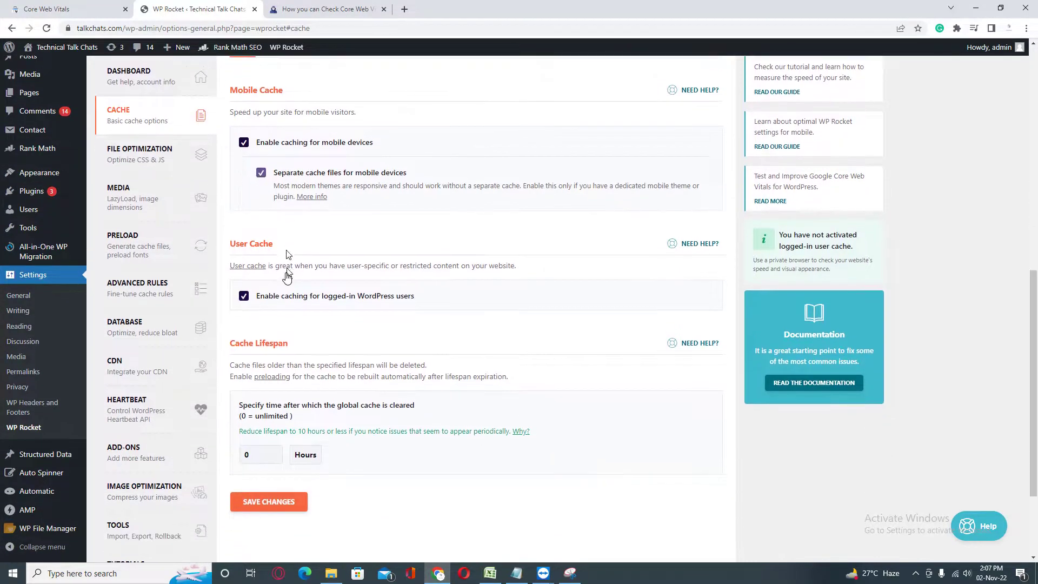
{"action": "scroll", "coordinate": [243, 271], "scroll_direction": "down", "scroll_amount": 2}
{"action": "scroll", "coordinate": [204, 260], "scroll_direction": "up", "scroll_amount": 3}
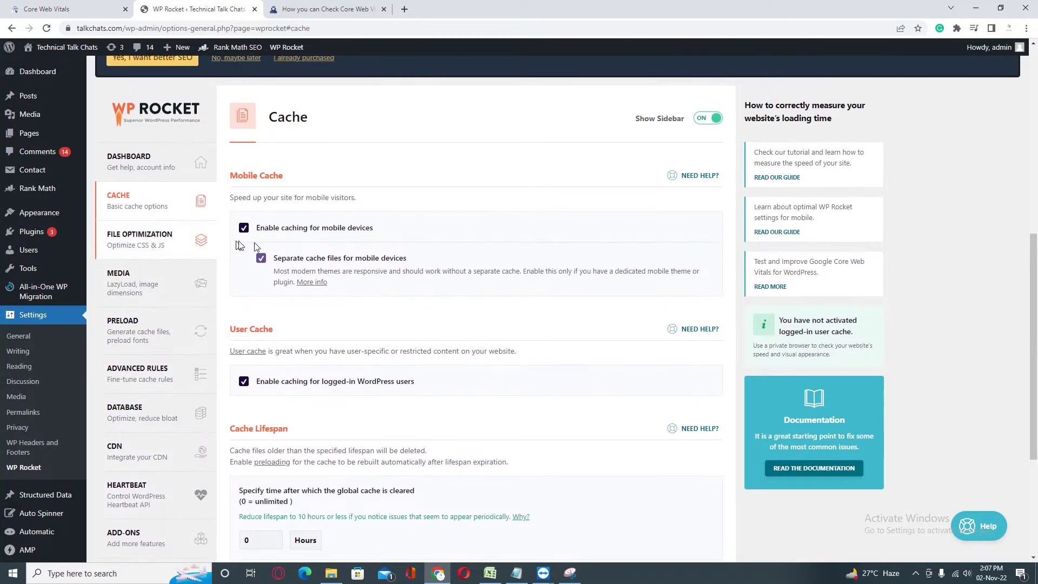
Step: Enable CSS minification, CSS combining and optimized CSS delivery, confirming each warning
{"action": "left_click", "coordinate": [149, 250]}
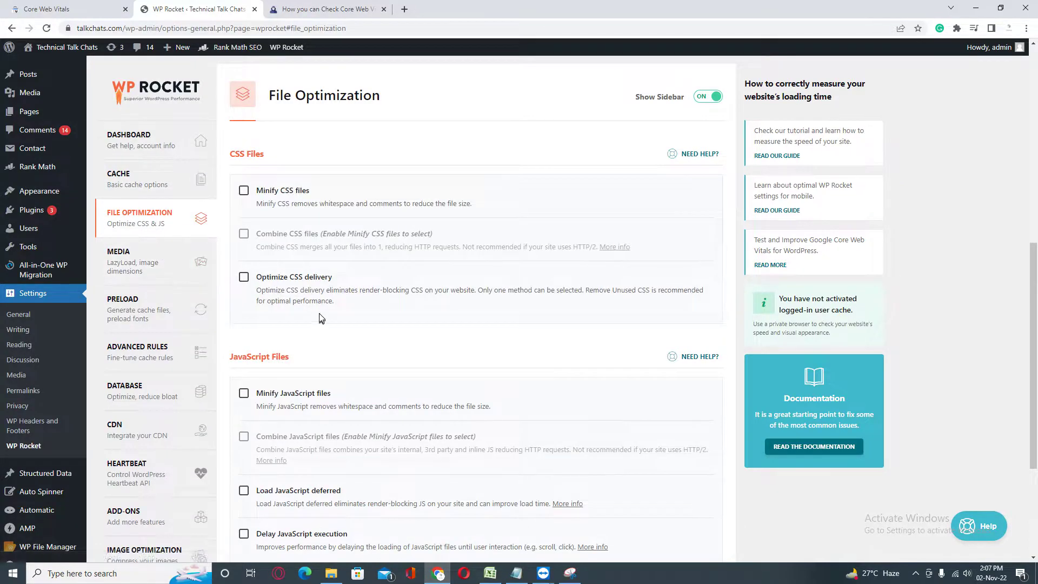
{"action": "left_click", "coordinate": [244, 191]}
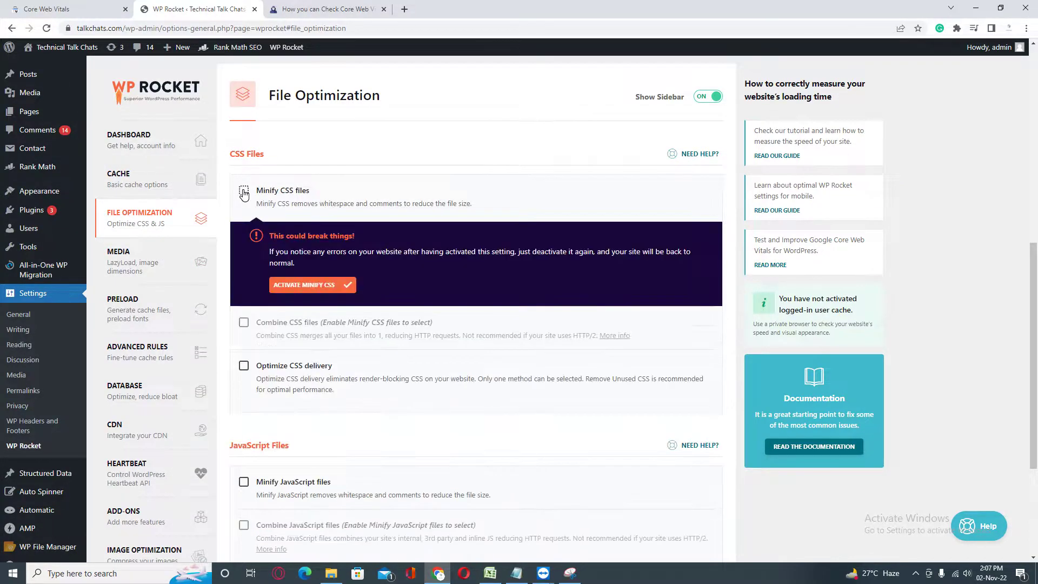
{"action": "left_click", "coordinate": [312, 284]}
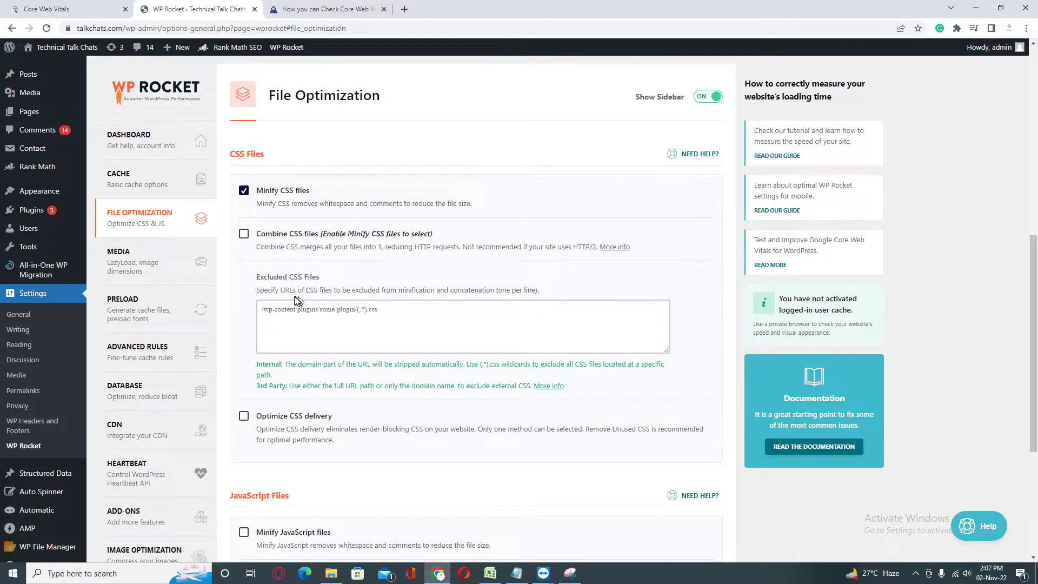
{"action": "left_click", "coordinate": [243, 234]}
{"action": "left_click", "coordinate": [314, 319]}
{"action": "scroll", "coordinate": [314, 319], "scroll_direction": "down", "scroll_amount": 2}
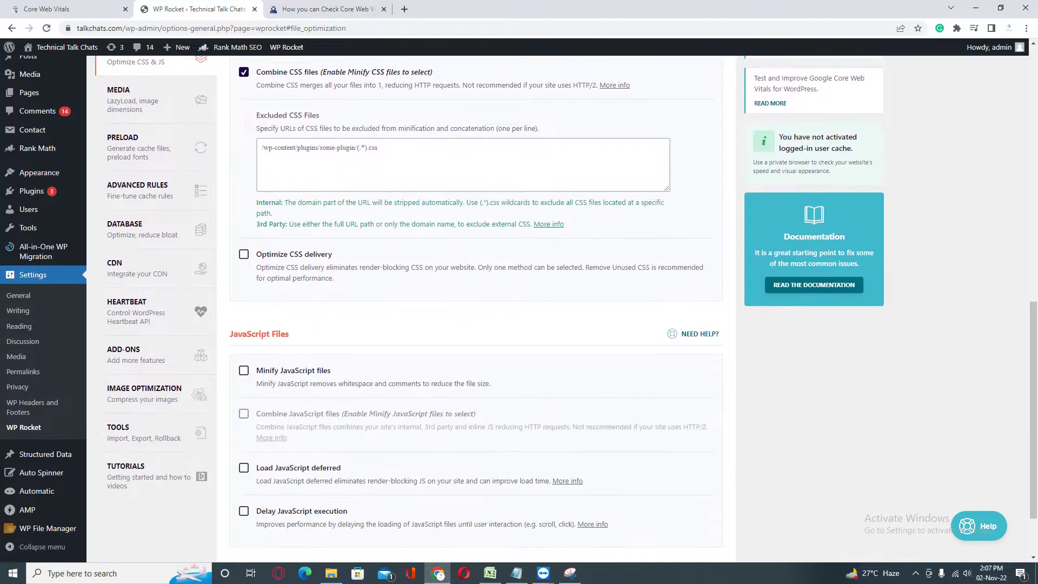
{"action": "left_click", "coordinate": [245, 255]}
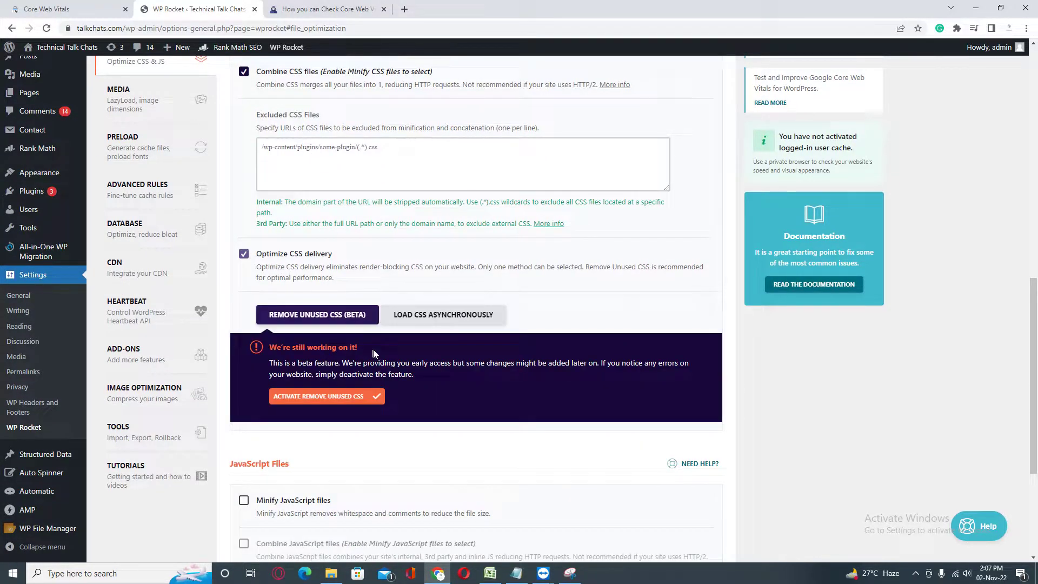
{"action": "left_click", "coordinate": [330, 394]}
{"action": "scroll", "coordinate": [320, 389], "scroll_direction": "down", "scroll_amount": 3}
Step: Enable JavaScript minification, combining, deferred loading and delayed execution
{"action": "left_click", "coordinate": [243, 289]}
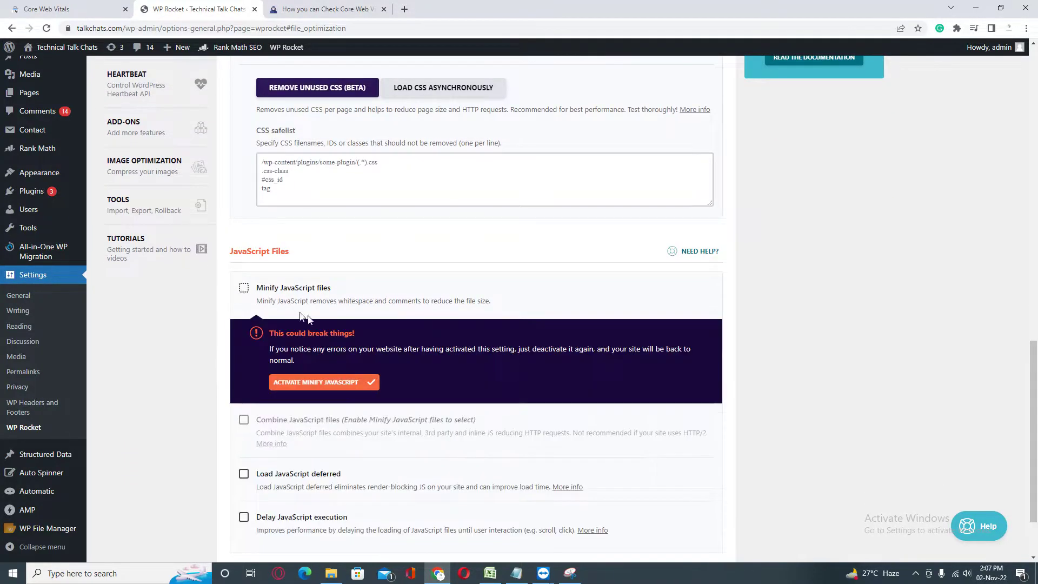
{"action": "left_click", "coordinate": [323, 381]}
{"action": "scroll", "coordinate": [308, 382], "scroll_direction": "down", "scroll_amount": 2}
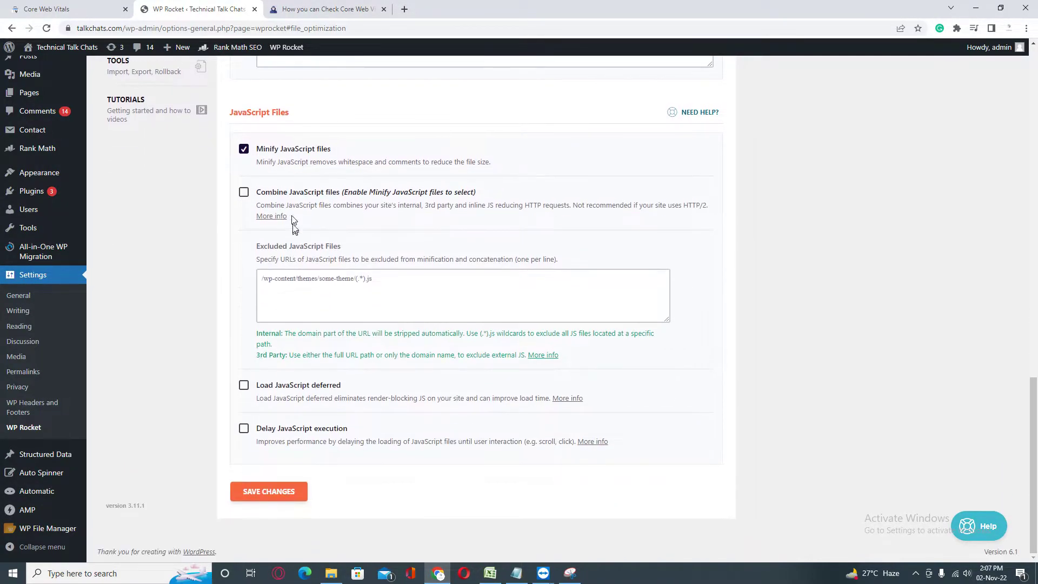
{"action": "left_click", "coordinate": [243, 193]}
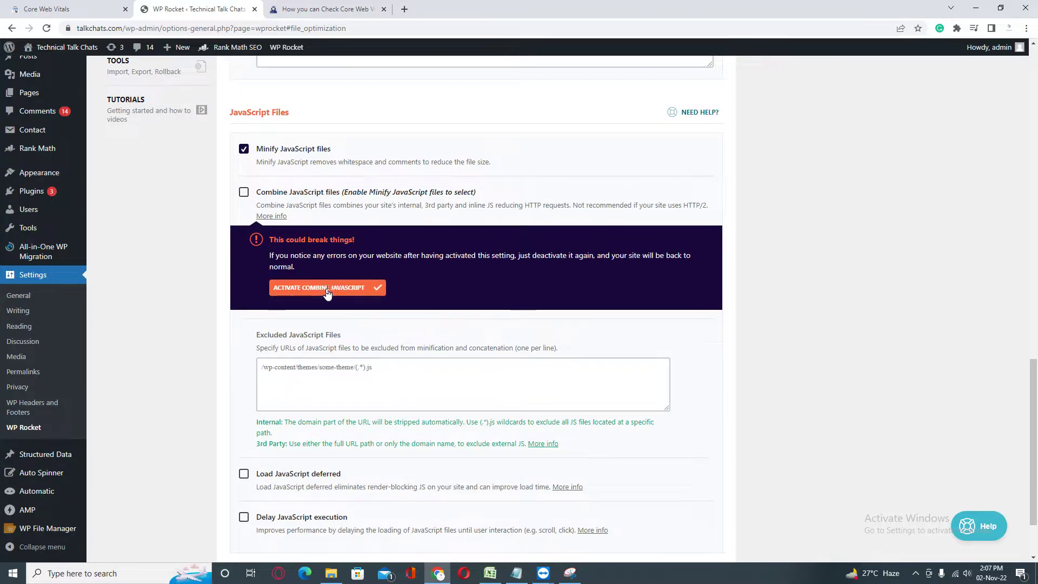
{"action": "left_click", "coordinate": [343, 290]}
{"action": "left_click", "coordinate": [244, 386]}
{"action": "scroll", "coordinate": [296, 380], "scroll_direction": "down", "scroll_amount": 2}
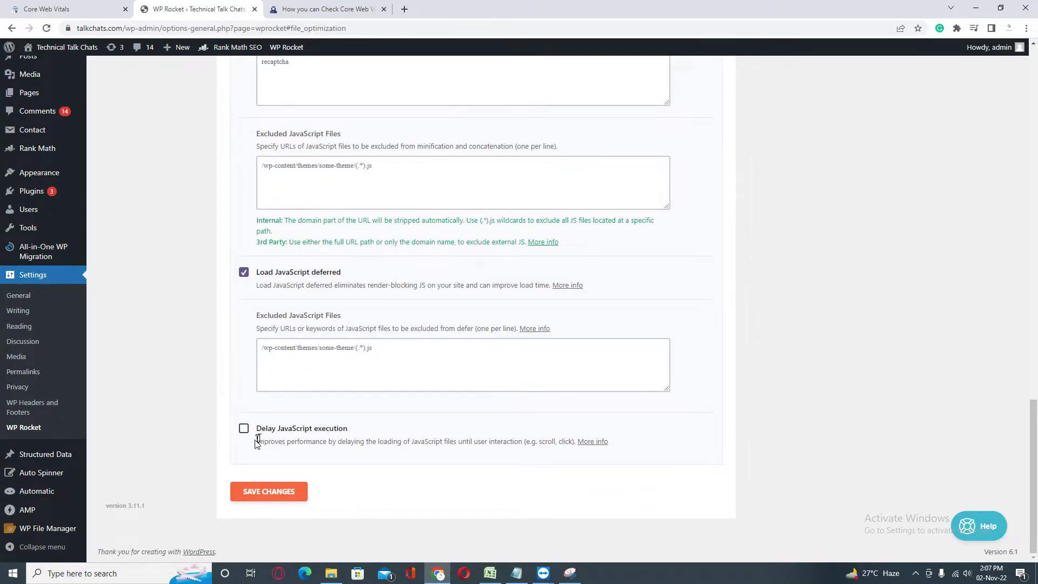
{"action": "left_click", "coordinate": [244, 429]}
{"action": "scroll", "coordinate": [192, 394], "scroll_direction": "up", "scroll_amount": 2}
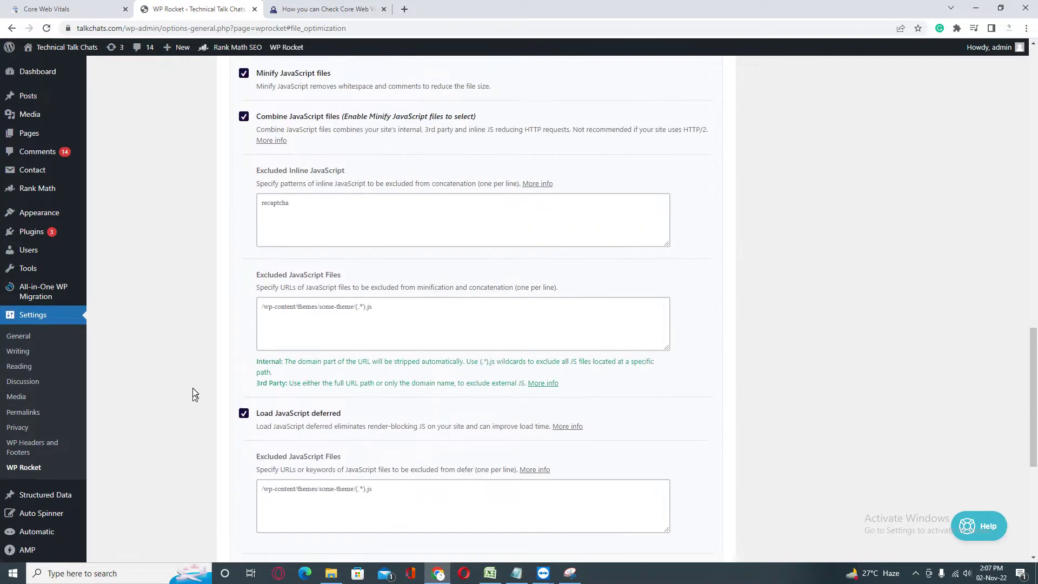
{"action": "scroll", "coordinate": [192, 389], "scroll_direction": "up", "scroll_amount": 5}
{"action": "scroll", "coordinate": [193, 387], "scroll_direction": "up", "scroll_amount": 5}
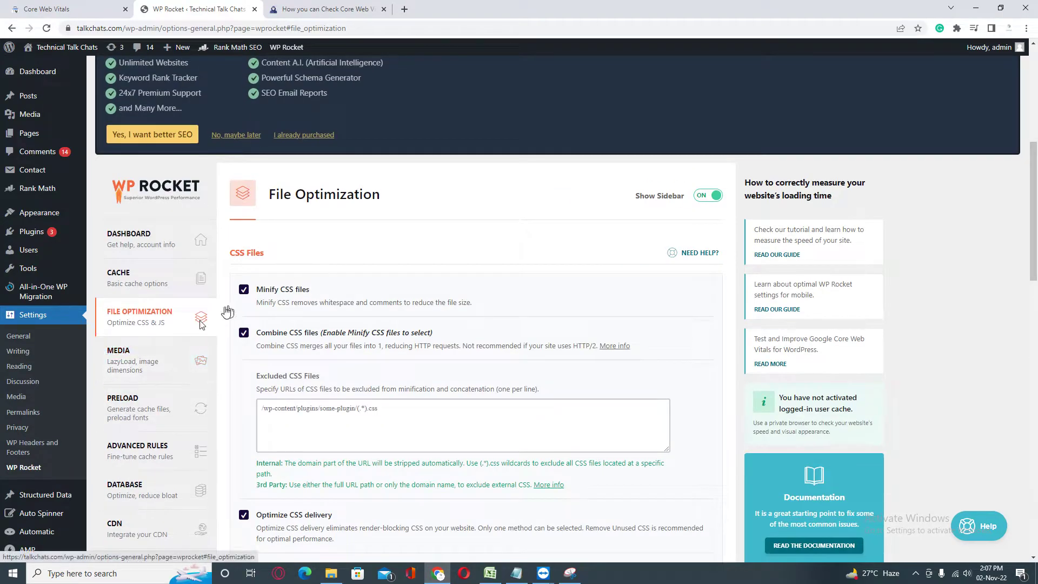
Step: Turn on lazyload for images and for iframes/videos, and add missing image dimensions
{"action": "left_click", "coordinate": [142, 363]}
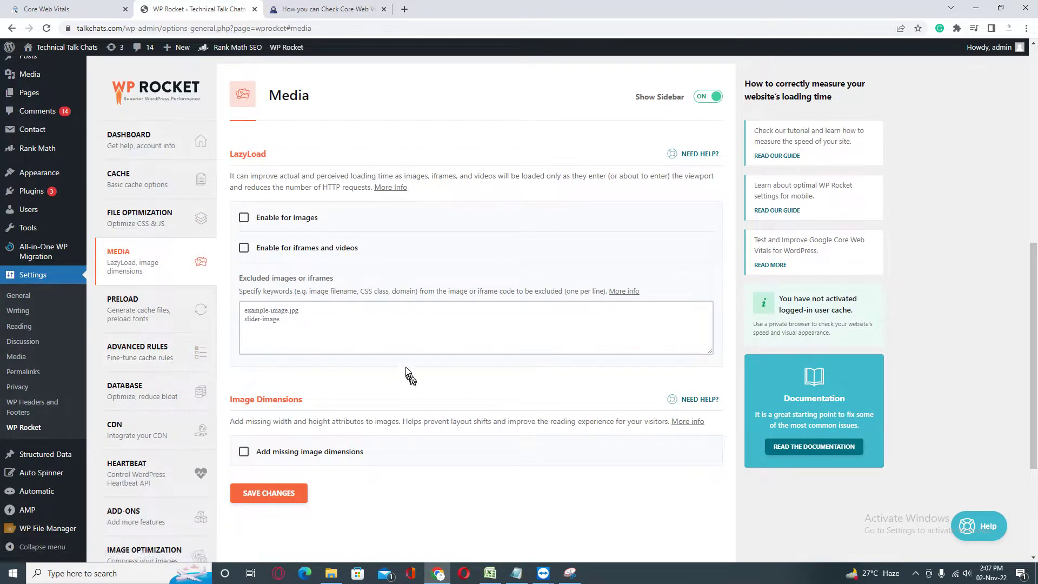
{"action": "left_click", "coordinate": [244, 217]}
{"action": "left_click", "coordinate": [245, 248]}
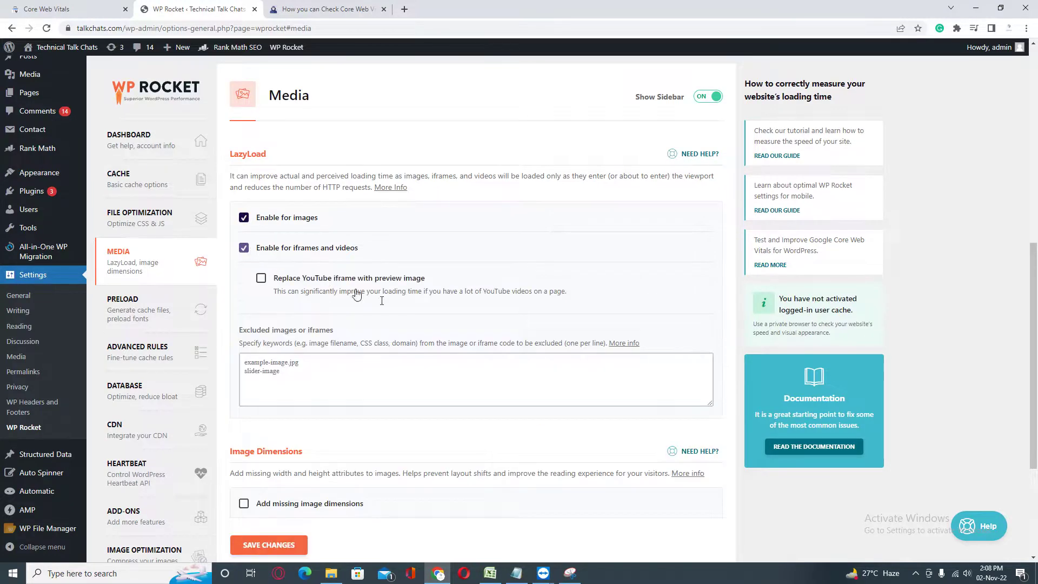
{"action": "scroll", "coordinate": [405, 324], "scroll_direction": "down", "scroll_amount": 3}
{"action": "left_click", "coordinate": [245, 311]}
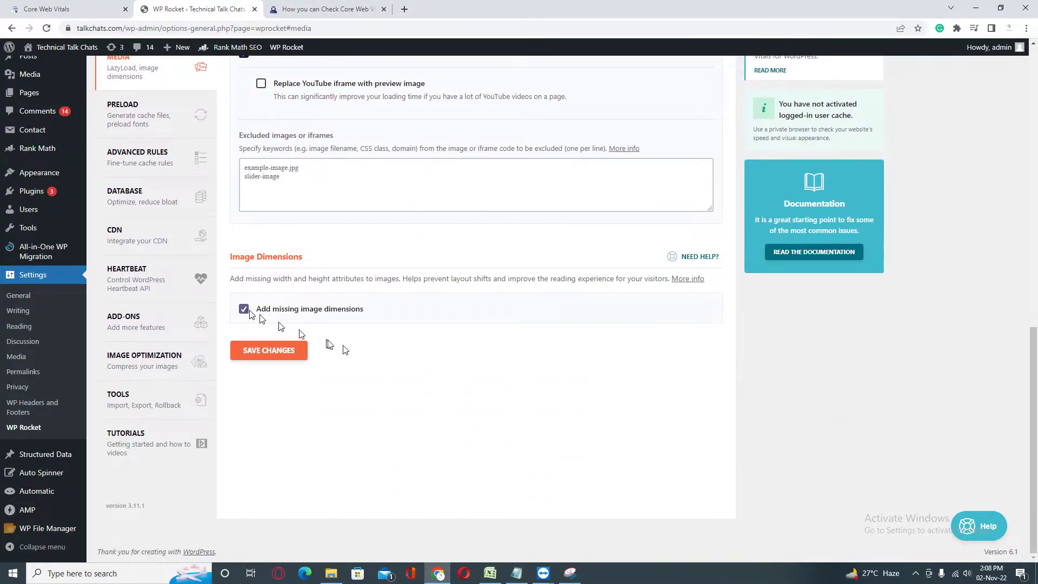
{"action": "scroll", "coordinate": [162, 350], "scroll_direction": "up", "scroll_amount": 2}
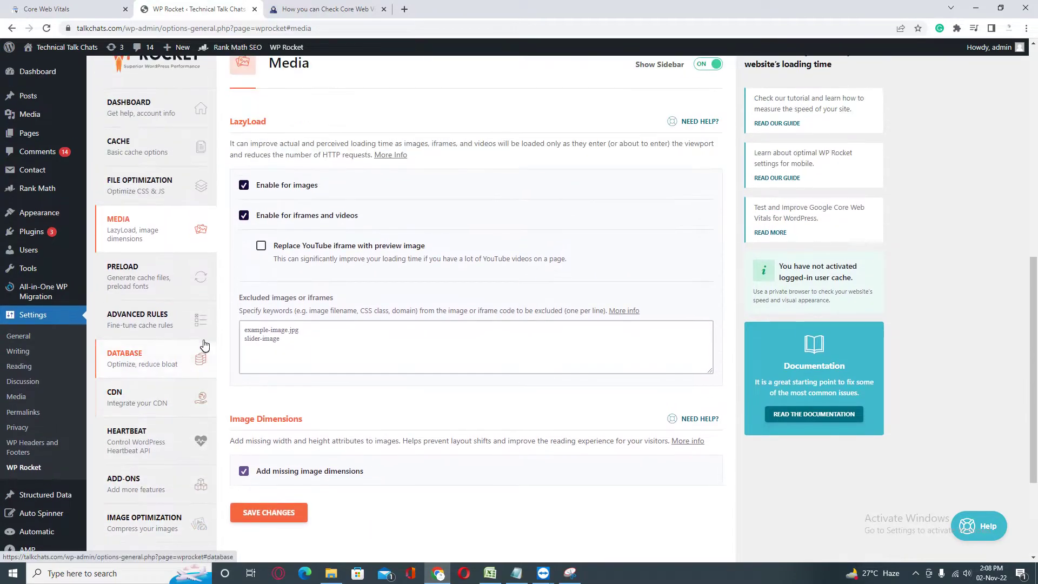
{"action": "left_click", "coordinate": [130, 275]}
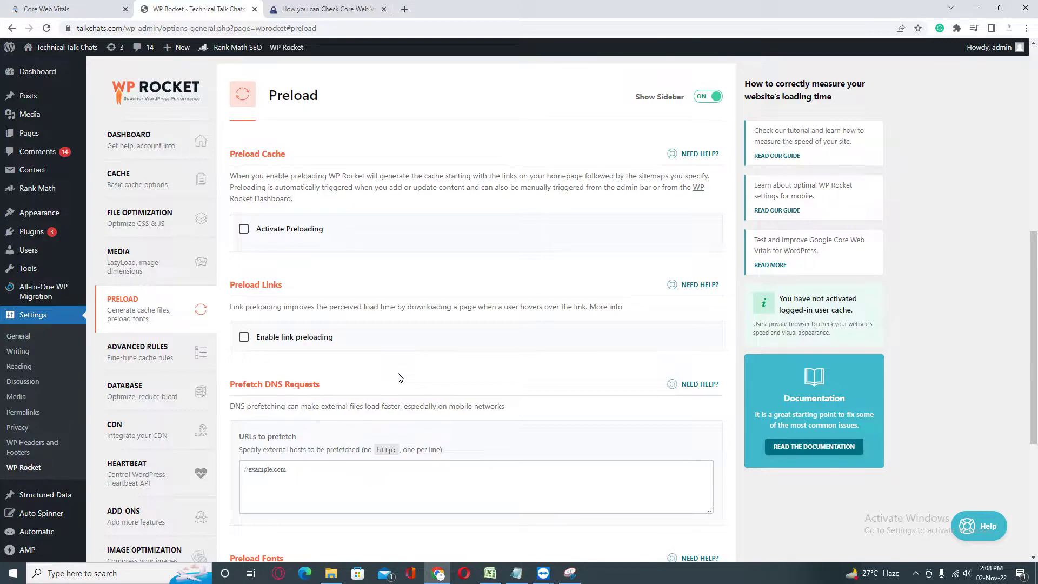
{"action": "scroll", "coordinate": [365, 374], "scroll_direction": "down", "scroll_amount": 1}
{"action": "scroll", "coordinate": [325, 360], "scroll_direction": "up", "scroll_amount": 3}
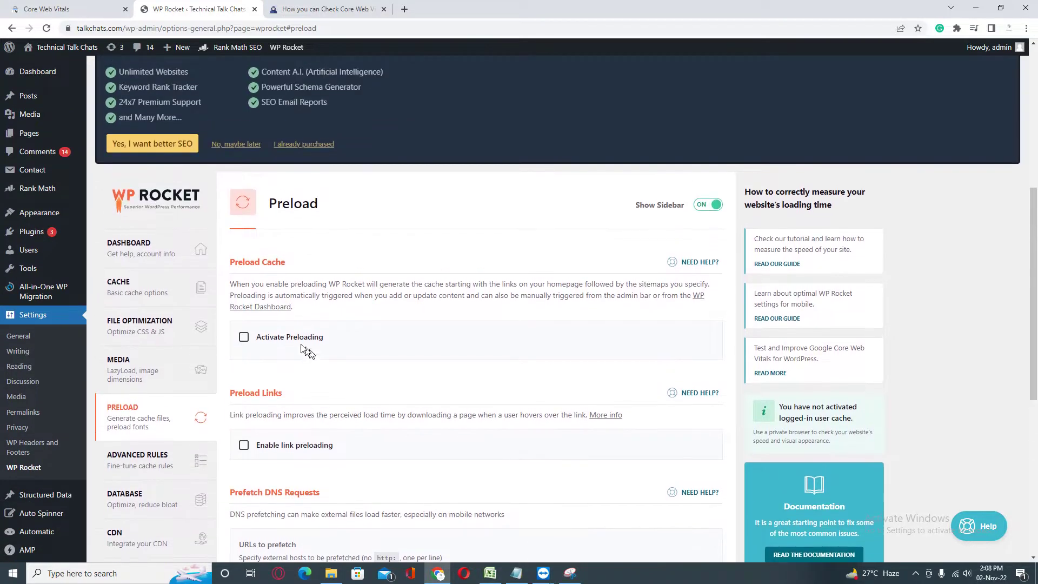
Step: Enable cache preloading, sitemap preloading with the Rank Math XML sitemap, and link preloading
{"action": "left_click", "coordinate": [244, 338]}
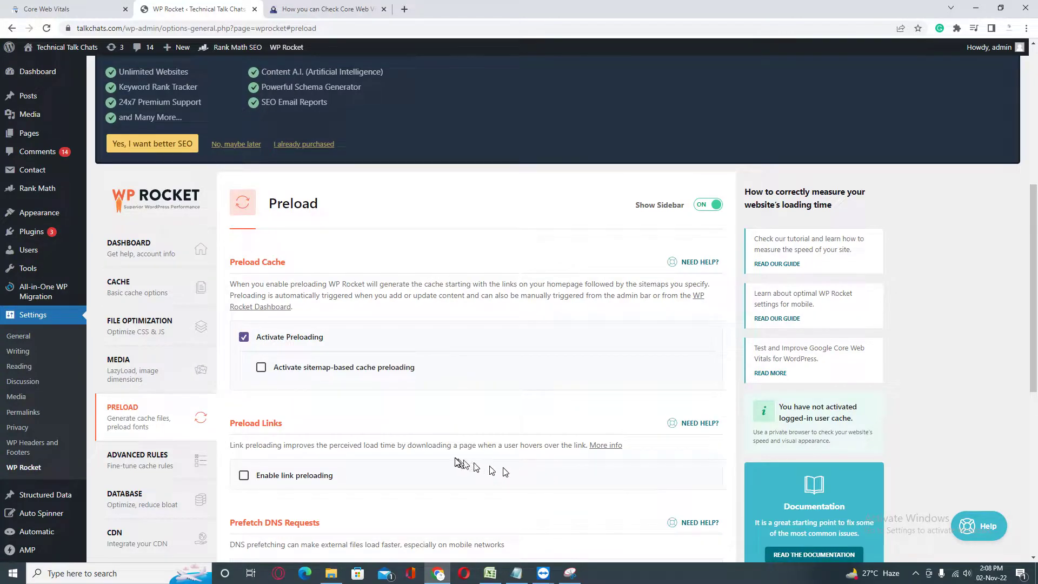
{"action": "scroll", "coordinate": [382, 456], "scroll_direction": "down", "scroll_amount": 3}
{"action": "scroll", "coordinate": [371, 444], "scroll_direction": "up", "scroll_amount": 1}
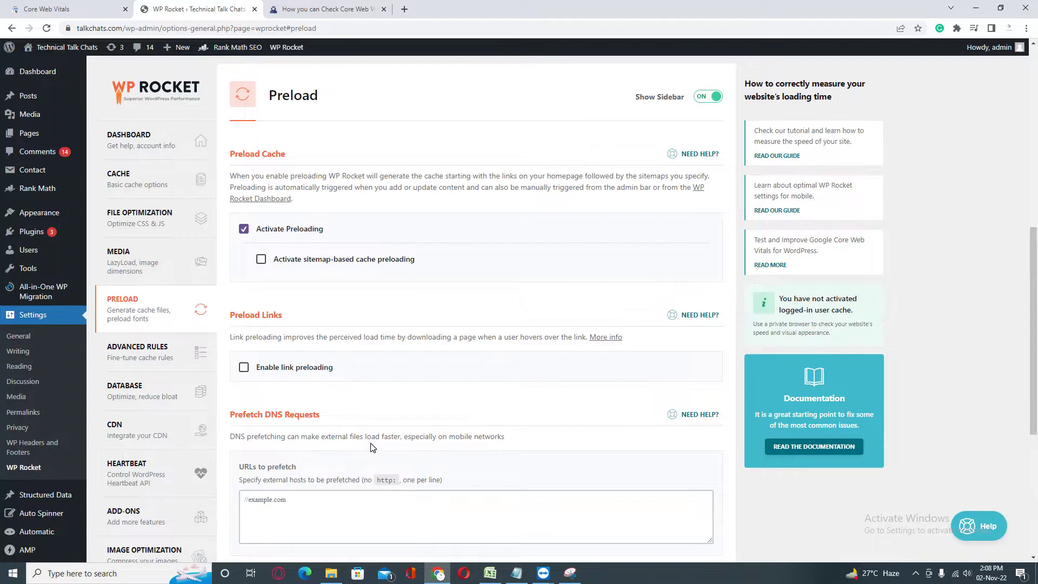
{"action": "left_click", "coordinate": [261, 260]}
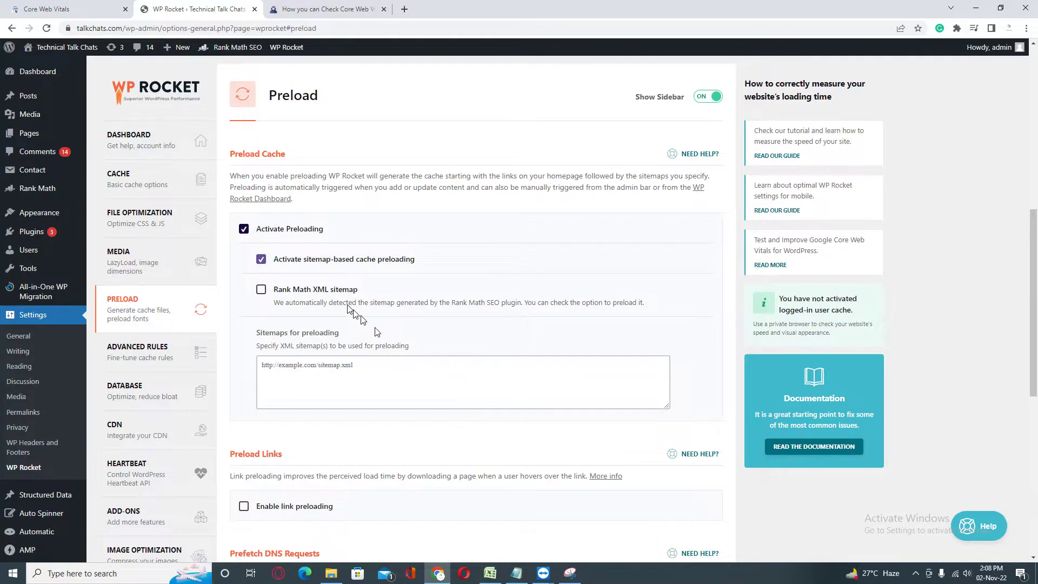
{"action": "scroll", "coordinate": [395, 293], "scroll_direction": "down", "scroll_amount": 4}
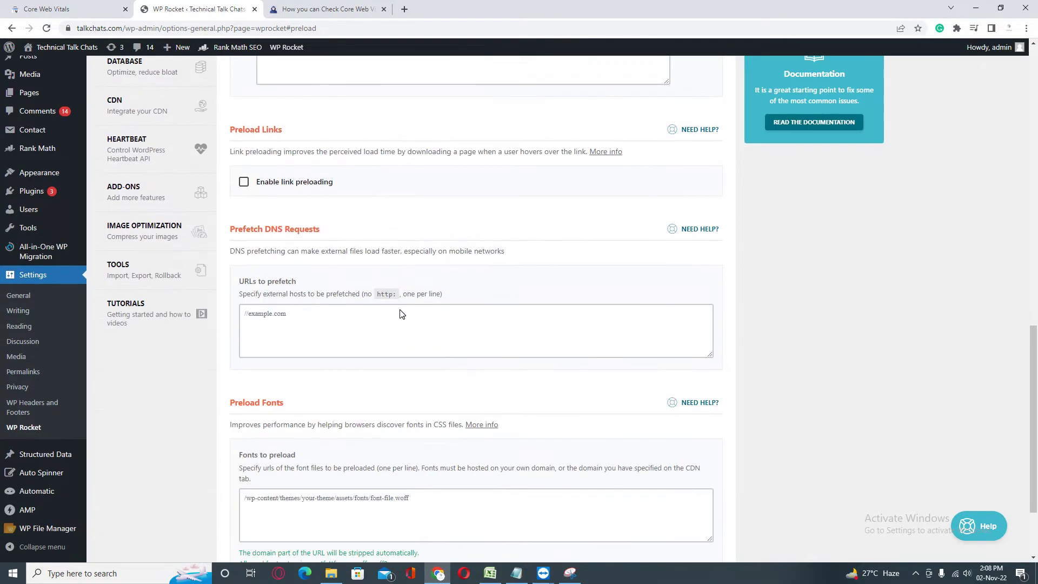
{"action": "scroll", "coordinate": [399, 310], "scroll_direction": "up", "scroll_amount": 3}
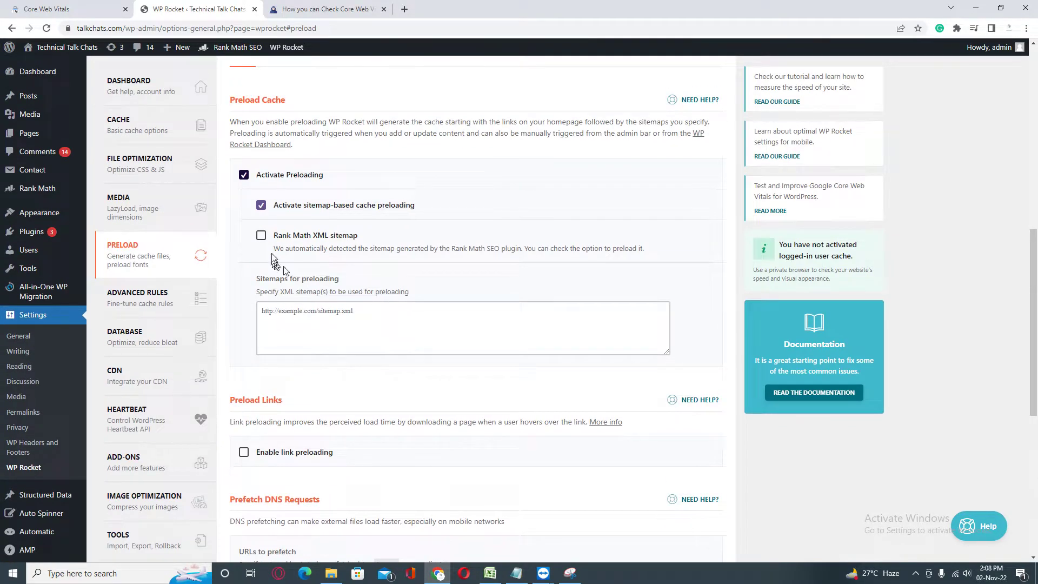
{"action": "left_click", "coordinate": [261, 235]}
{"action": "scroll", "coordinate": [276, 308], "scroll_direction": "down", "scroll_amount": 3}
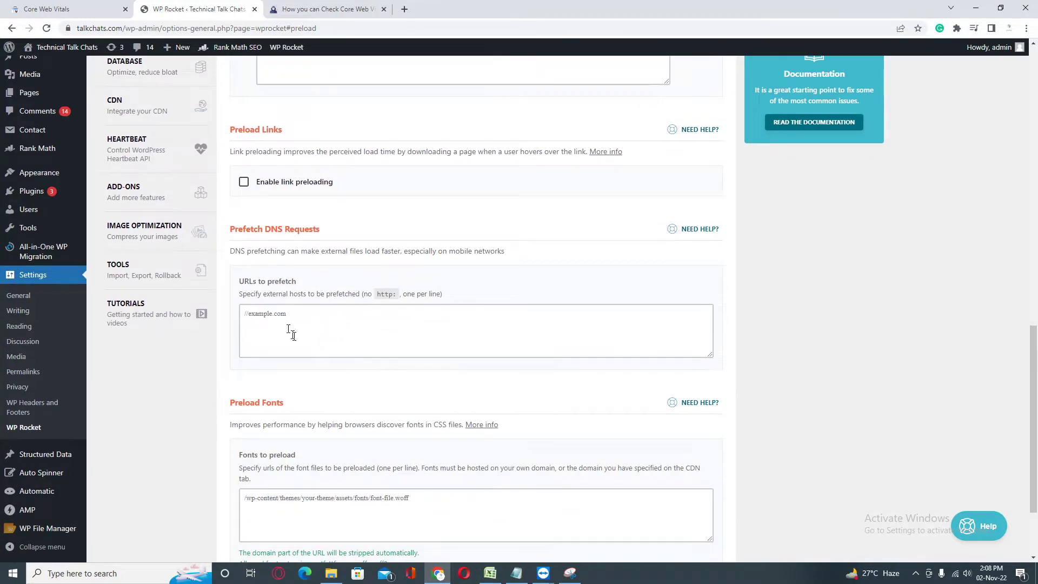
{"action": "left_click", "coordinate": [245, 182]}
{"action": "scroll", "coordinate": [298, 365], "scroll_direction": "down", "scroll_amount": 2}
{"action": "scroll", "coordinate": [300, 414], "scroll_direction": "up", "scroll_amount": 3}
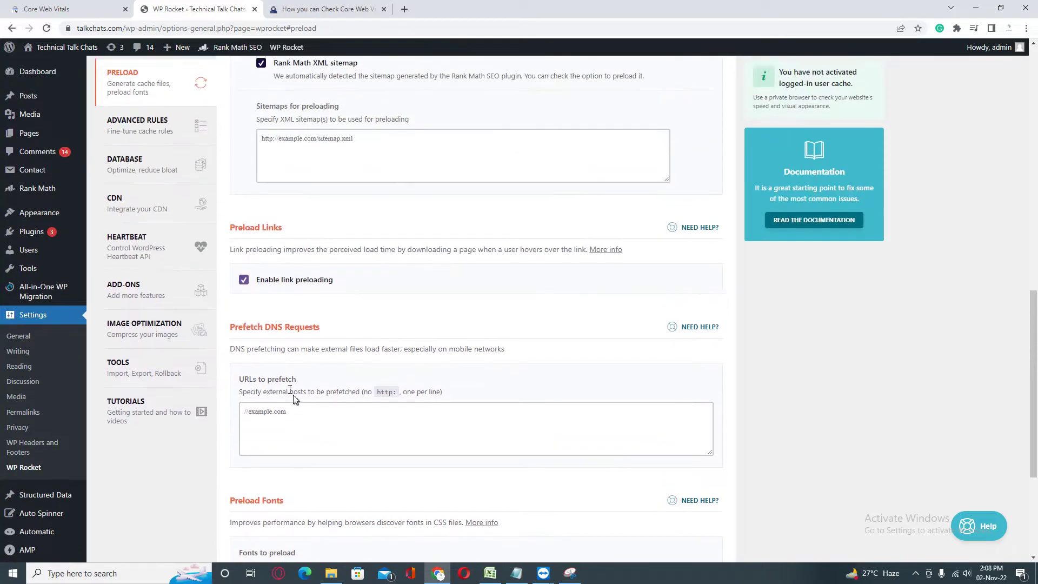
{"action": "scroll", "coordinate": [184, 294], "scroll_direction": "up", "scroll_amount": 2}
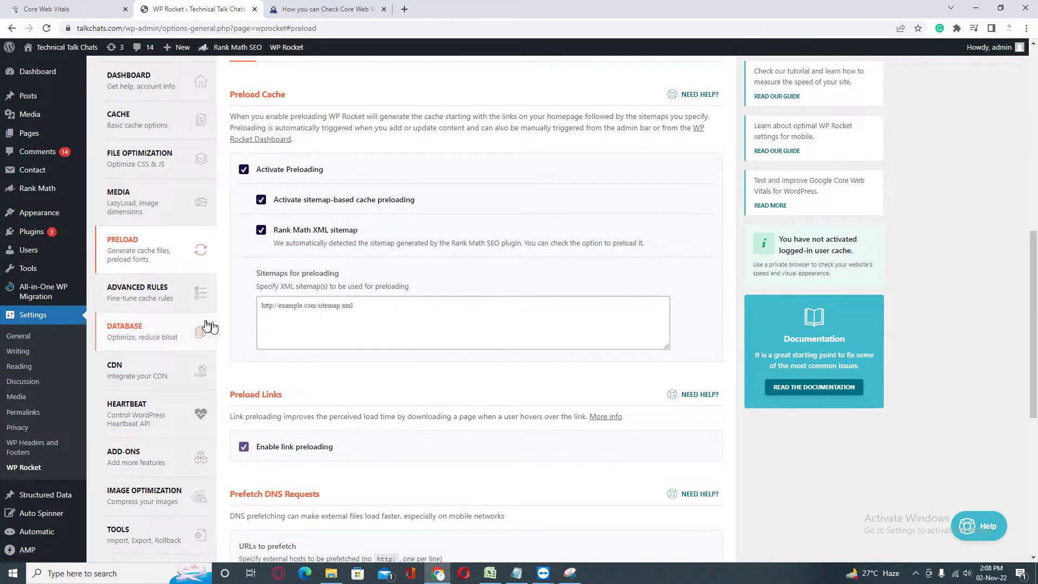
{"action": "left_click", "coordinate": [127, 302]}
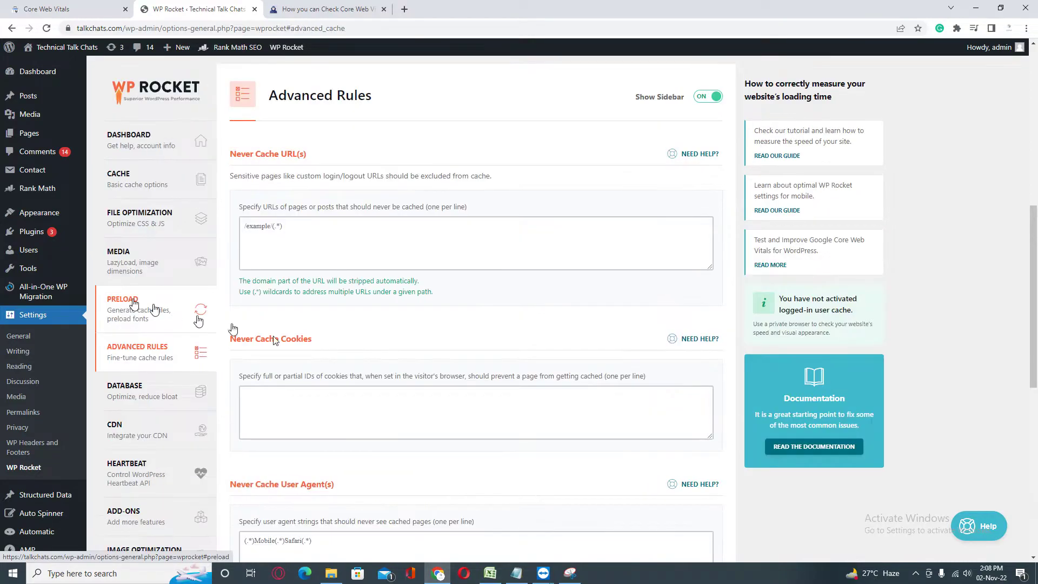
{"action": "scroll", "coordinate": [383, 366], "scroll_direction": "down", "scroll_amount": 4}
{"action": "scroll", "coordinate": [382, 366], "scroll_direction": "down", "scroll_amount": 2}
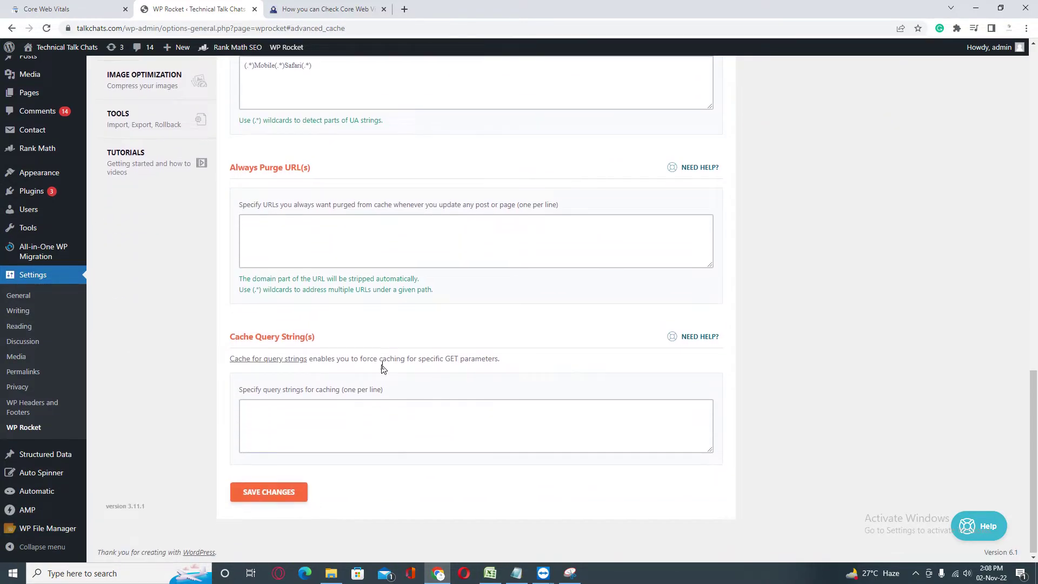
{"action": "scroll", "coordinate": [374, 366], "scroll_direction": "up", "scroll_amount": 4}
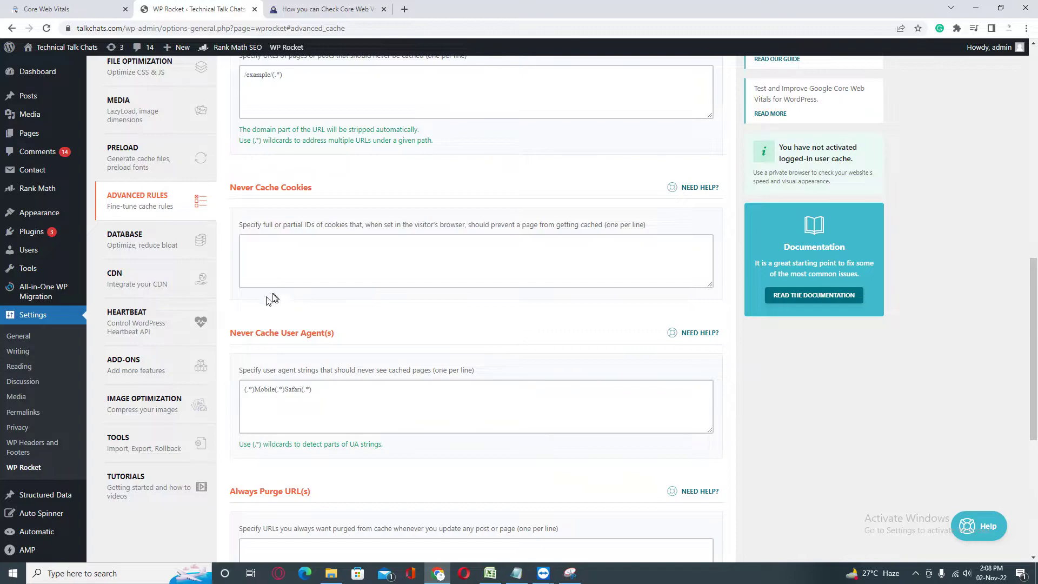
Step: Select database cleanup of post revisions, auto drafts and trashed posts
{"action": "left_click", "coordinate": [150, 256]}
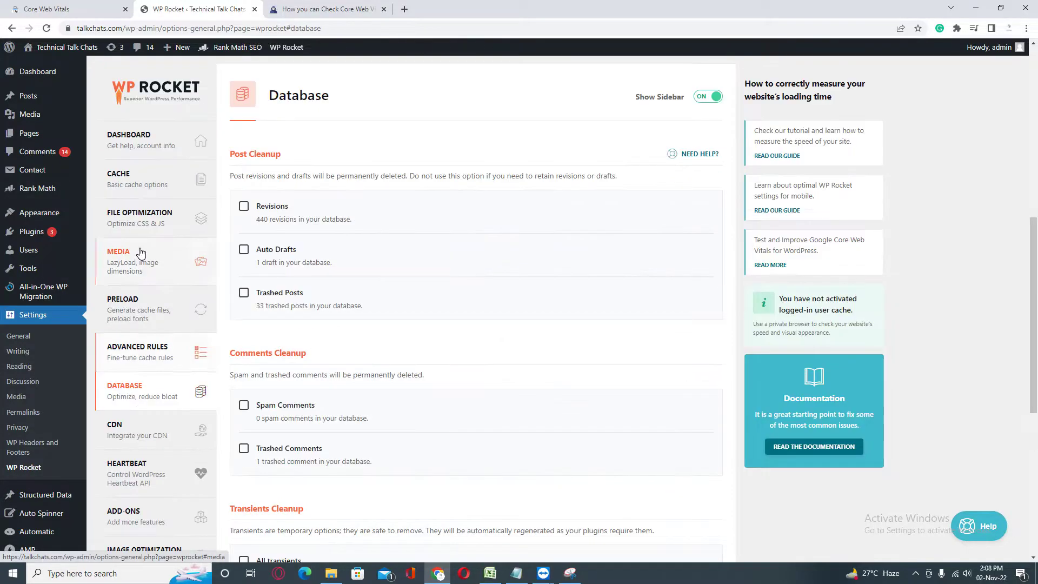
{"action": "left_click", "coordinate": [245, 208]}
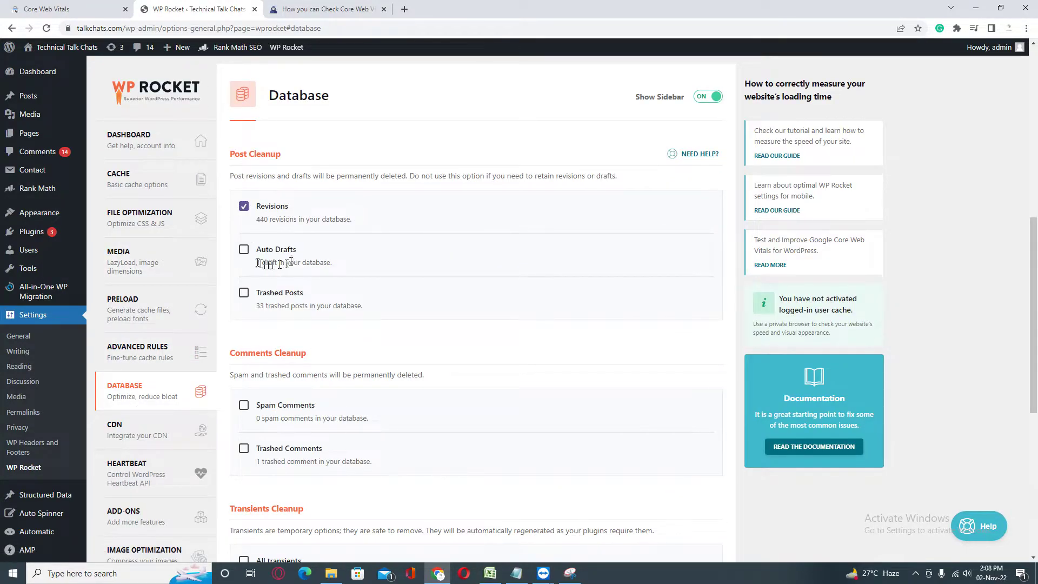
{"action": "left_click", "coordinate": [243, 250]}
{"action": "left_click", "coordinate": [243, 292]}
{"action": "scroll", "coordinate": [243, 296], "scroll_direction": "down", "scroll_amount": 3}
Step: Add spam/trashed comments, transients, table optimization and automatic cleanup, then save and optimize
{"action": "left_click", "coordinate": [244, 189]}
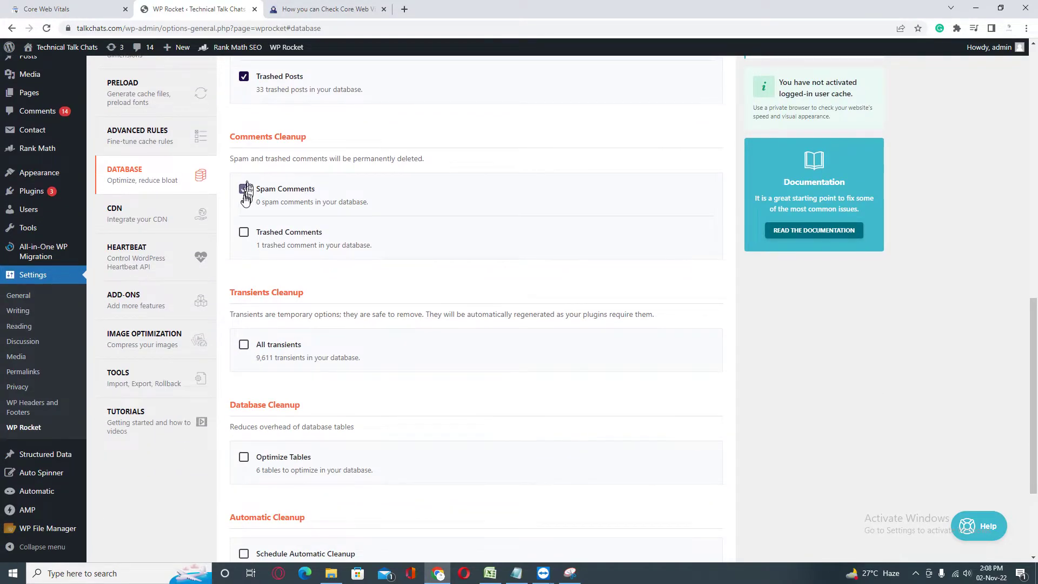
{"action": "left_click", "coordinate": [244, 233]}
{"action": "scroll", "coordinate": [245, 240], "scroll_direction": "down", "scroll_amount": 1}
{"action": "left_click", "coordinate": [243, 236]}
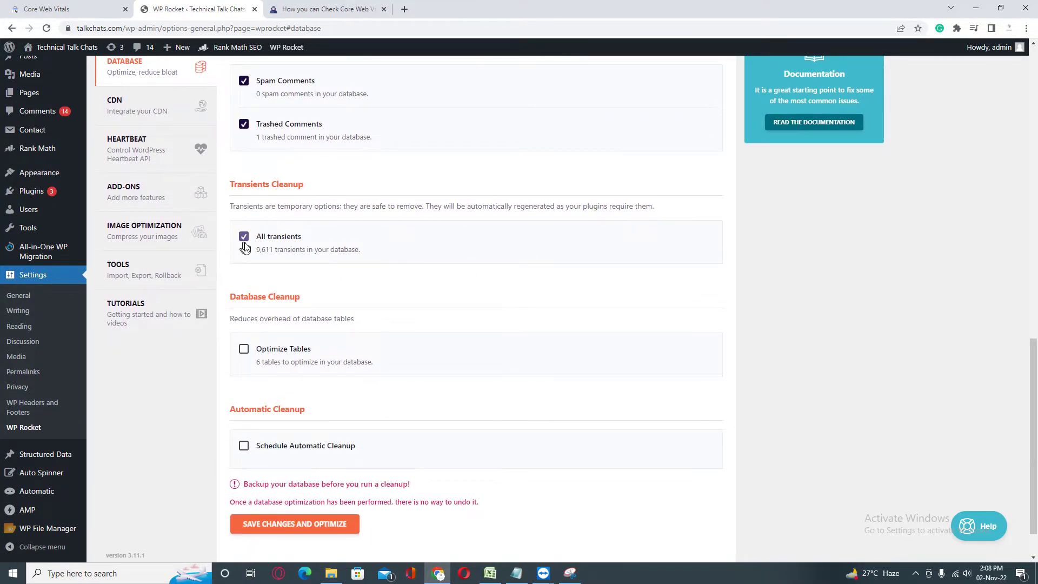
{"action": "left_click", "coordinate": [244, 349]}
{"action": "left_click", "coordinate": [244, 445]}
{"action": "scroll", "coordinate": [270, 430], "scroll_direction": "down", "scroll_amount": 1}
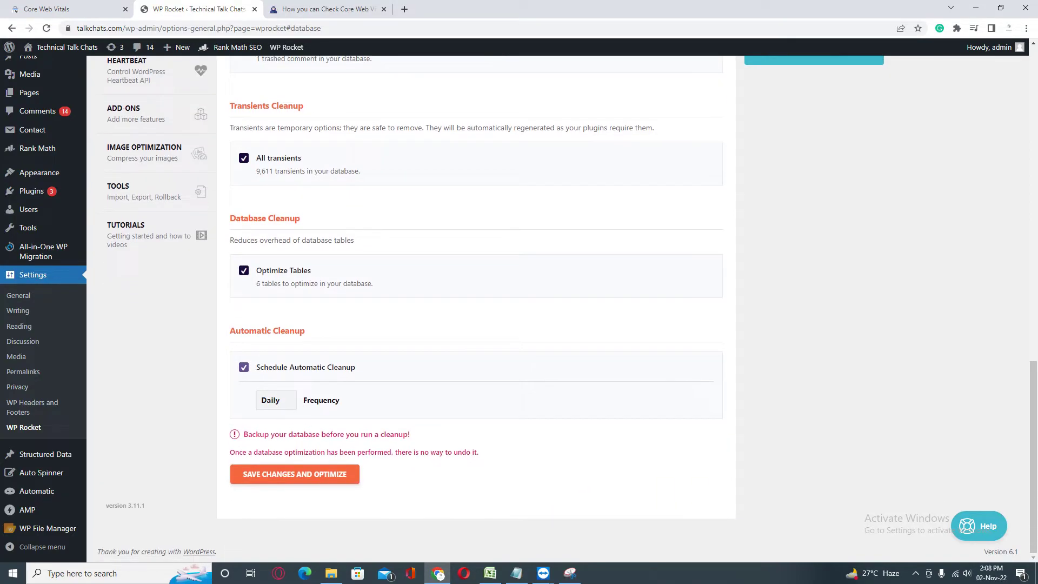
{"action": "scroll", "coordinate": [150, 438], "scroll_direction": "up", "scroll_amount": 3}
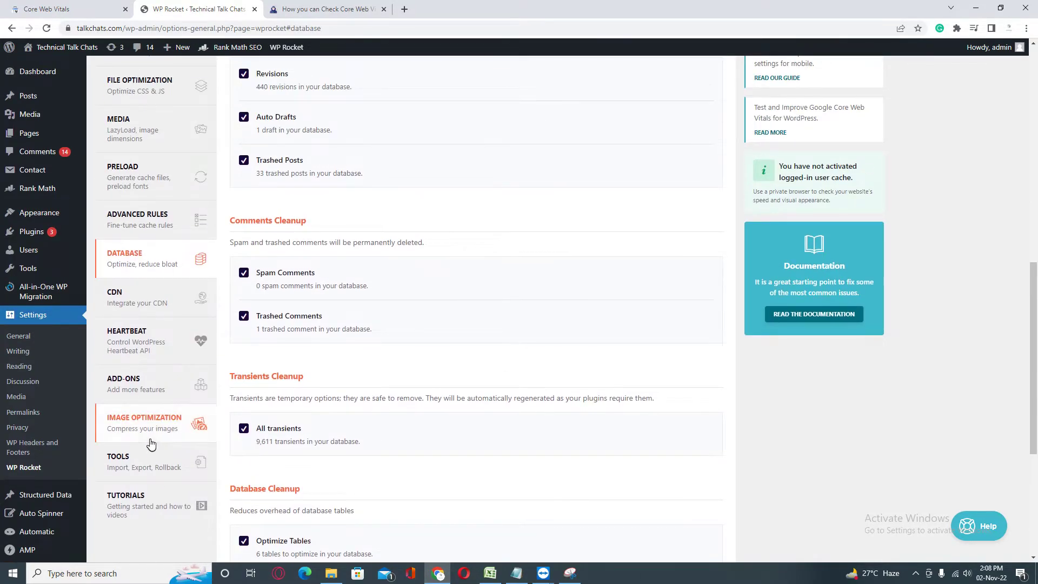
{"action": "scroll", "coordinate": [150, 433], "scroll_direction": "down", "scroll_amount": 3}
{"action": "left_click", "coordinate": [306, 477]}
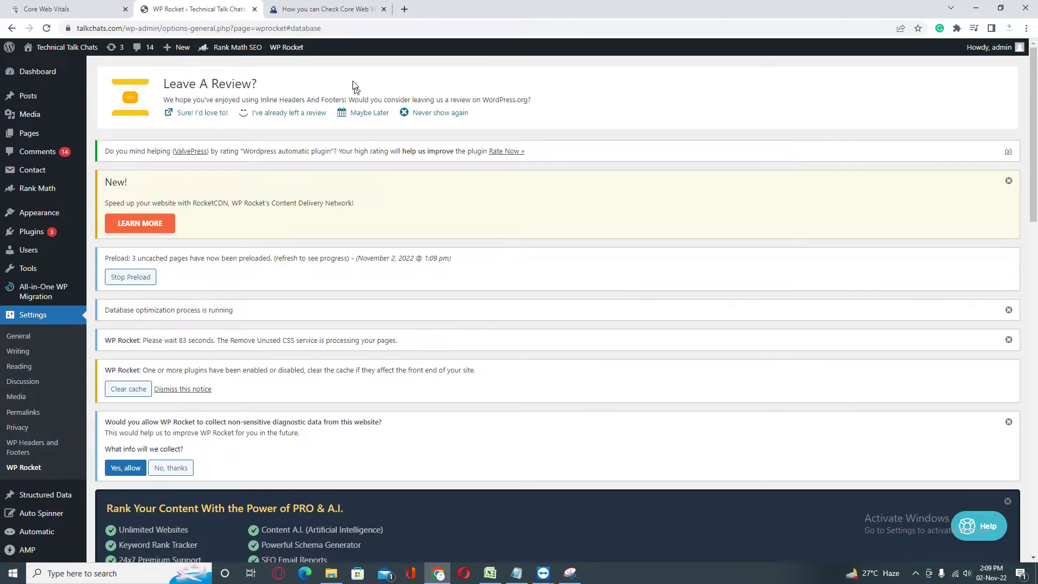
{"action": "mouse_move", "coordinate": [286, 47]}
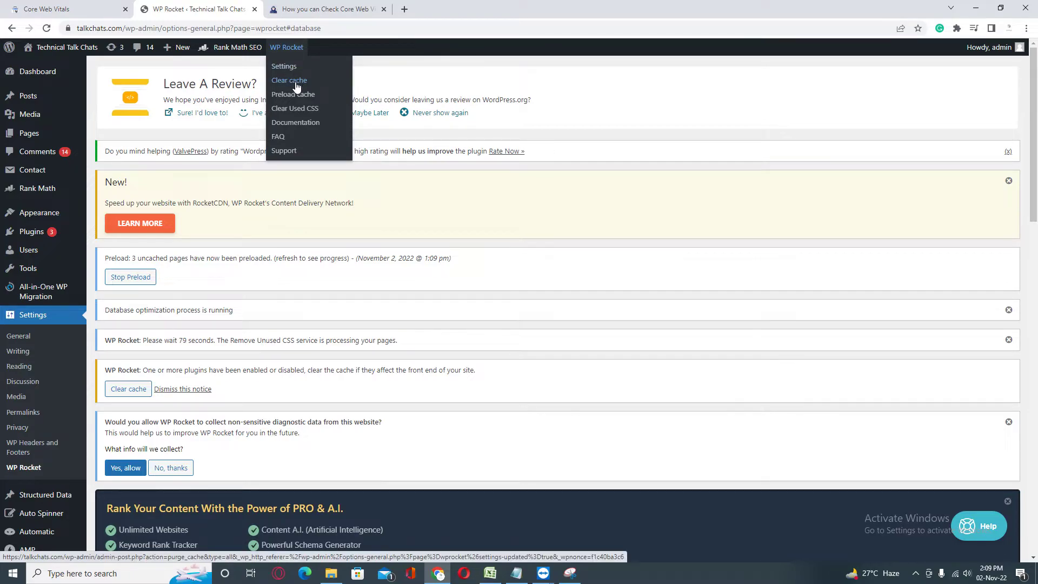
Step: Clear the WP Rocket cache and return to the Core Web Vitals report
{"action": "left_click", "coordinate": [296, 87]}
{"action": "mouse_move", "coordinate": [32, 231]}
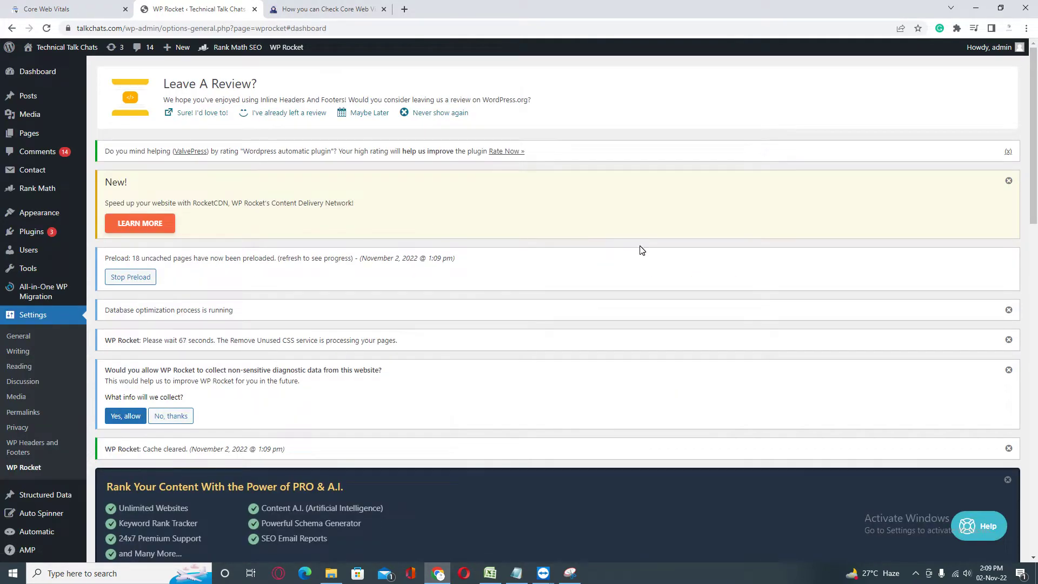
{"action": "scroll", "coordinate": [640, 248], "scroll_direction": "down", "scroll_amount": 1}
{"action": "scroll", "coordinate": [607, 248], "scroll_direction": "down", "scroll_amount": 3}
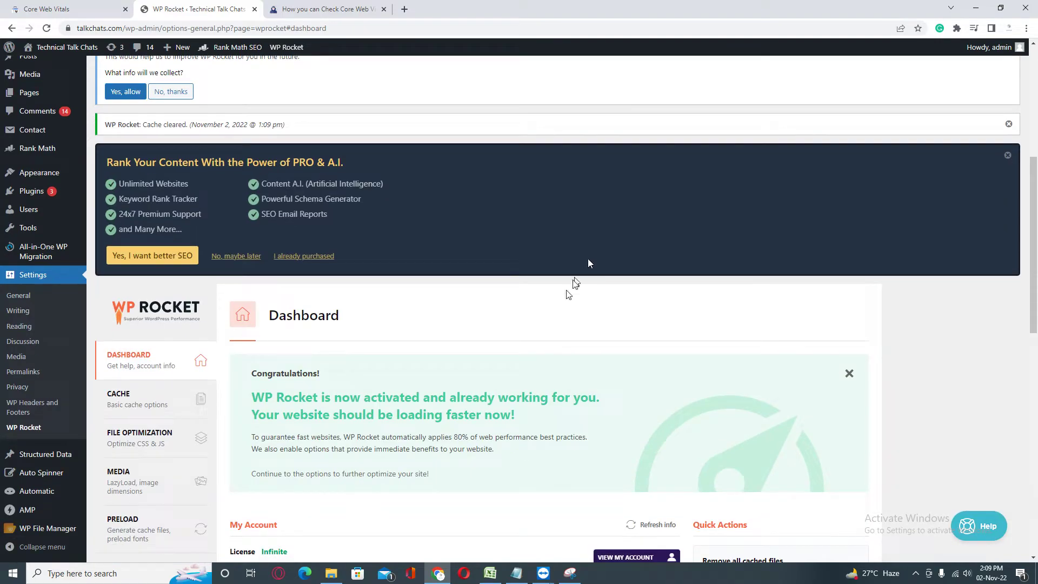
{"action": "left_click", "coordinate": [98, 8]}
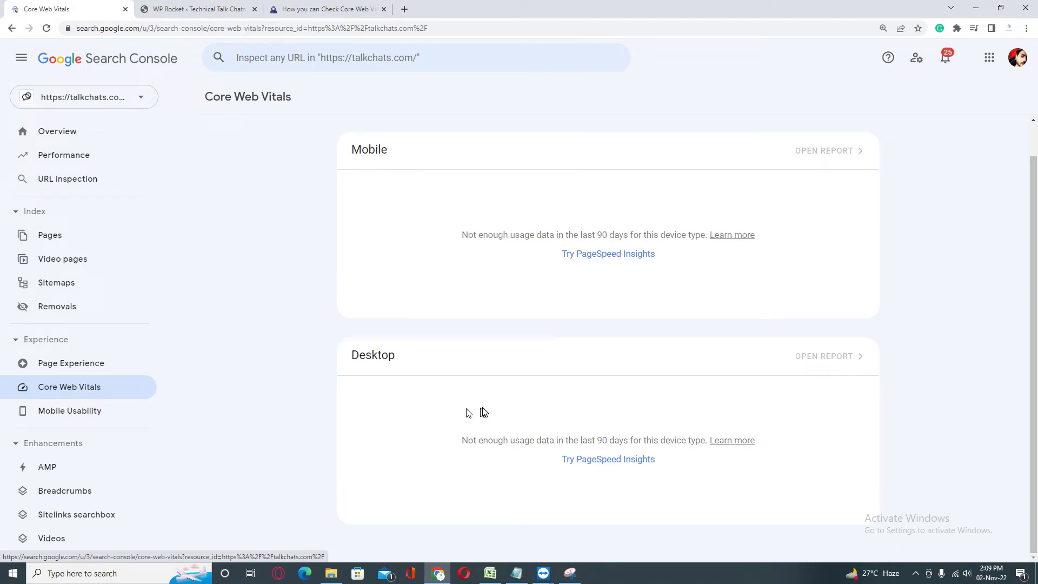
Step: Return to the microwork.dev article and its sample Core Web Vitals issues table
{"action": "left_click", "coordinate": [296, 12]}
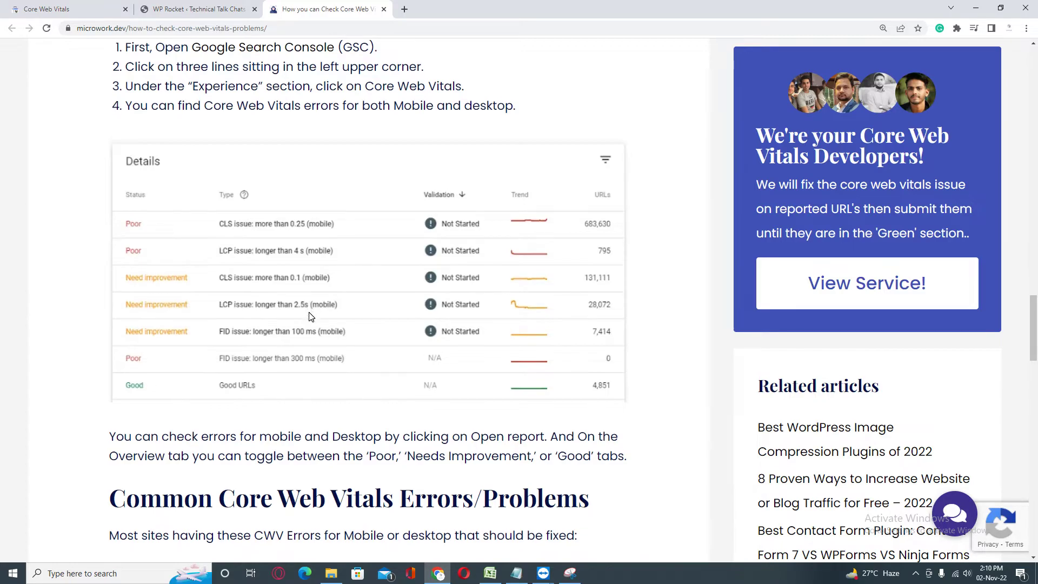
{"action": "scroll", "coordinate": [320, 308], "scroll_direction": "down", "scroll_amount": 2}
{"action": "scroll", "coordinate": [337, 306], "scroll_direction": "up", "scroll_amount": 2}
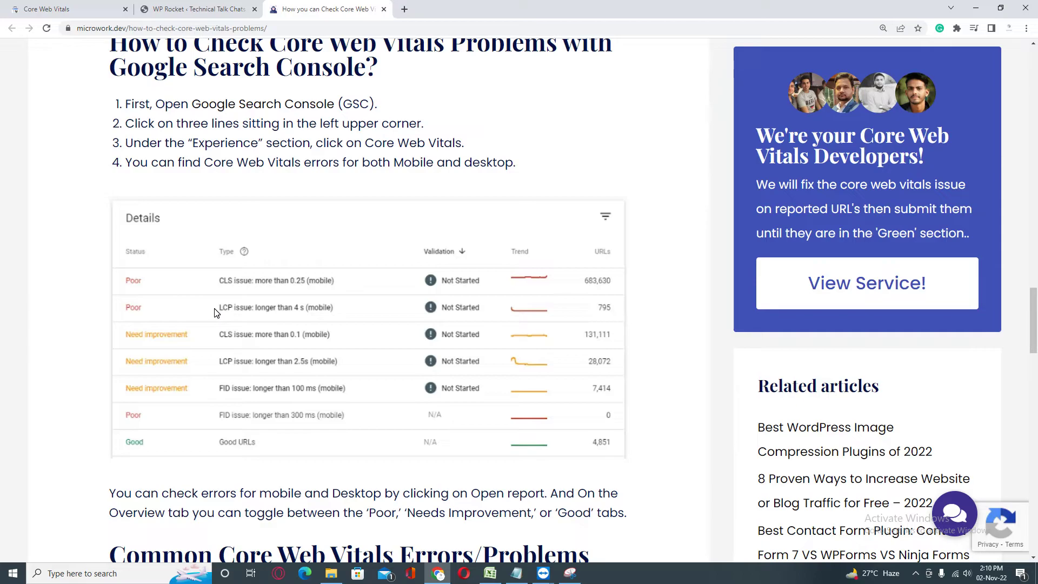
{"action": "scroll", "coordinate": [216, 313], "scroll_direction": "down", "scroll_amount": 1}
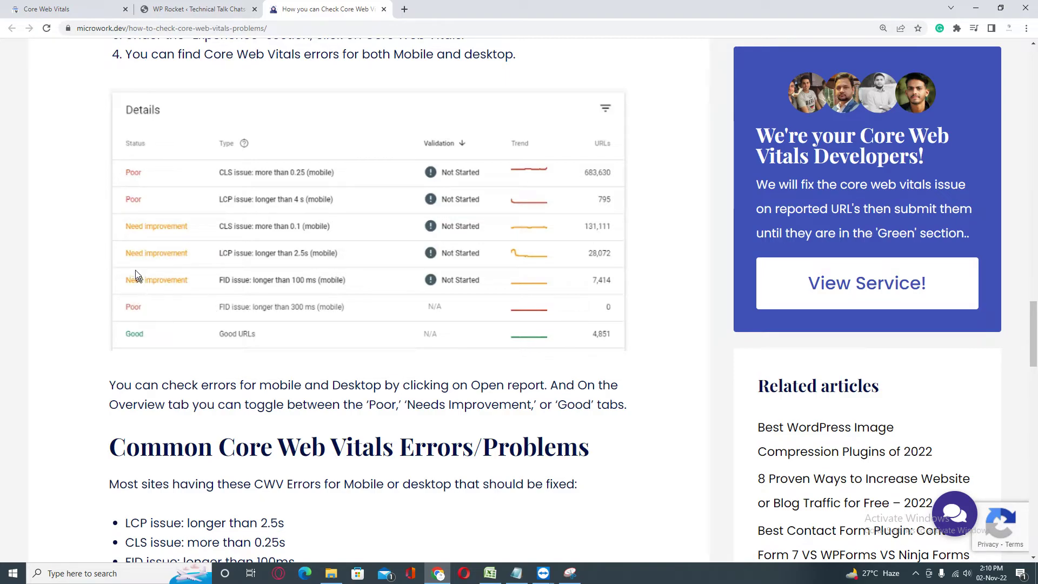
{"action": "left_click", "coordinate": [63, 9]}
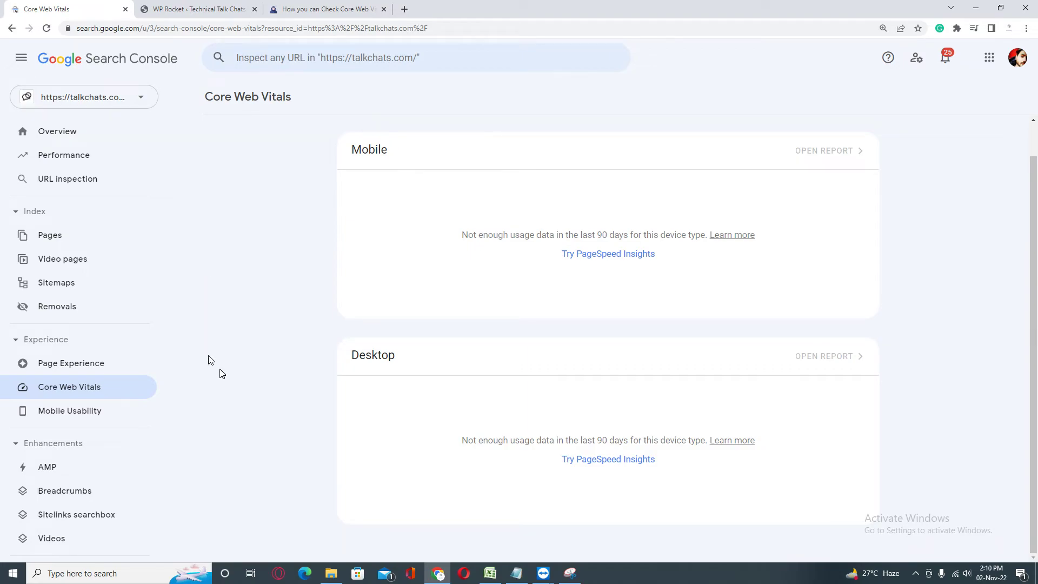